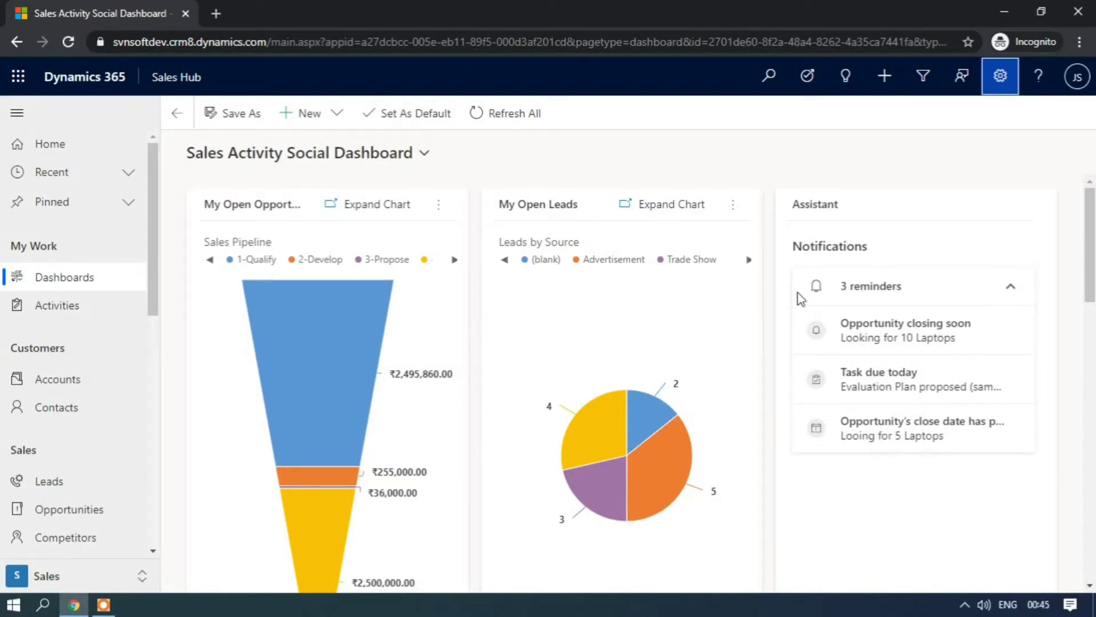
# Step: Open the Development solution from the list of all solutions in Advanced Settings
pyautogui.click(1000, 90)
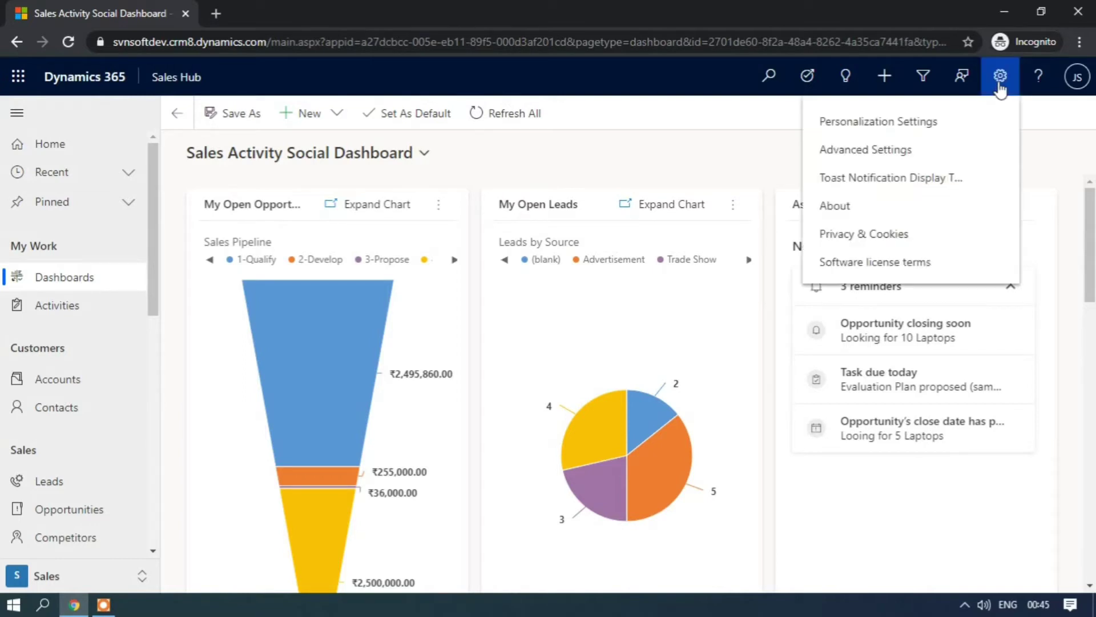
pyautogui.click(915, 157)
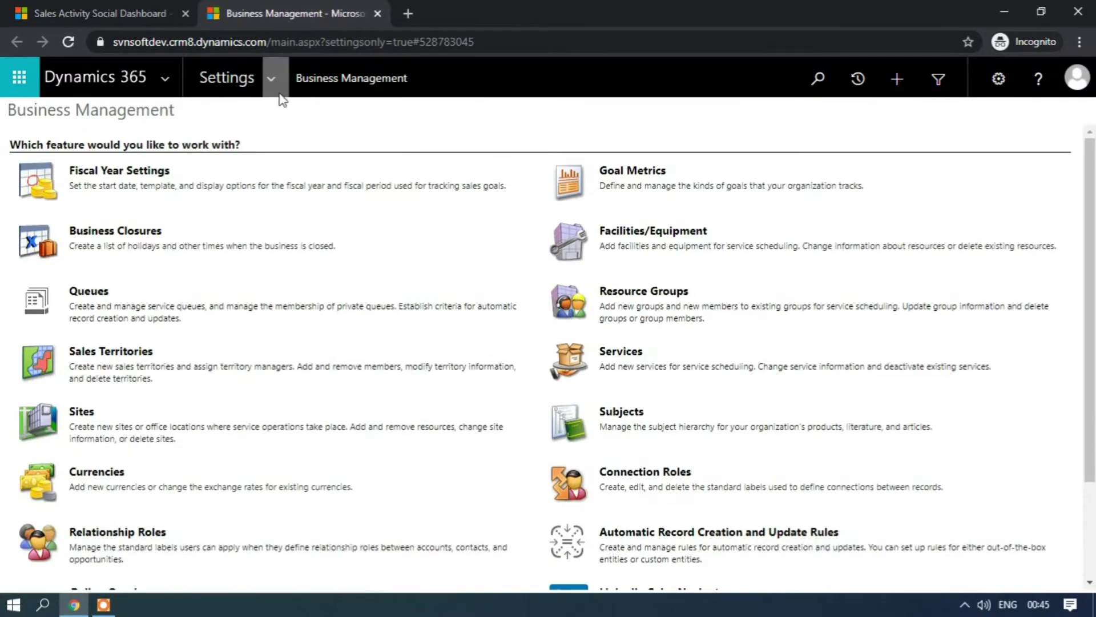
pyautogui.click(270, 77)
pyautogui.click(246, 262)
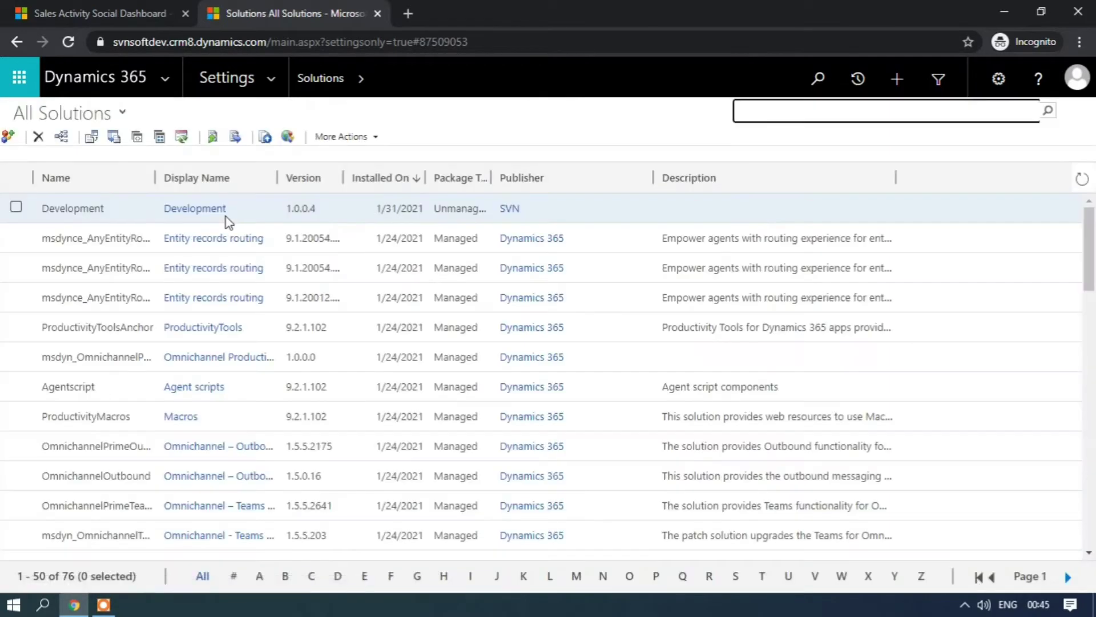
pyautogui.click(218, 215)
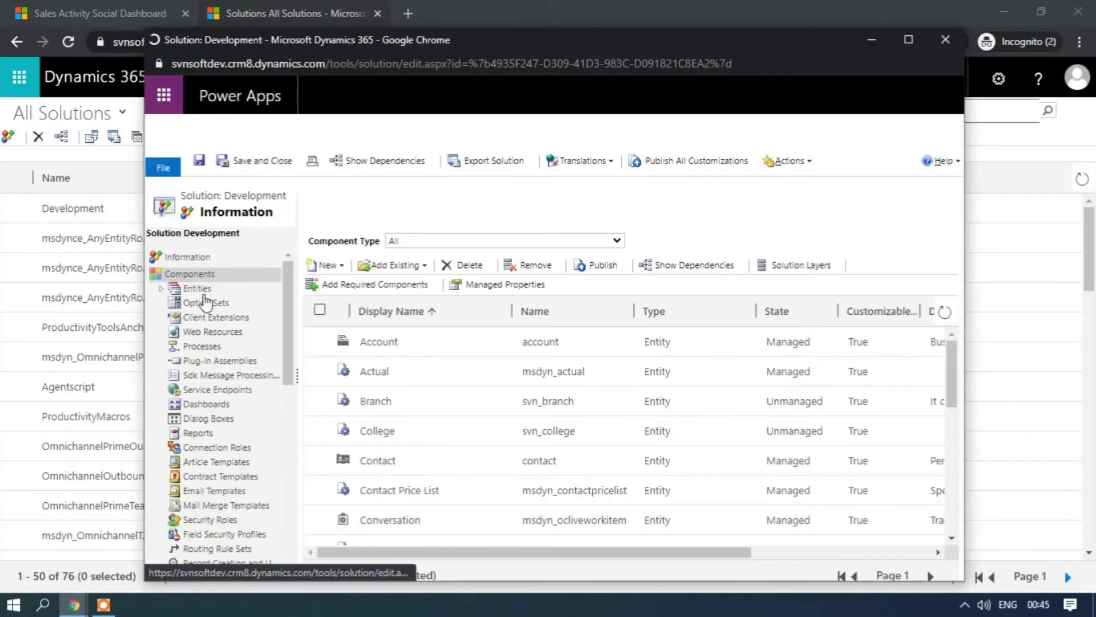
# Step: Create a new quick view form for the Contact entity in the Development solution
pyautogui.click(161, 294)
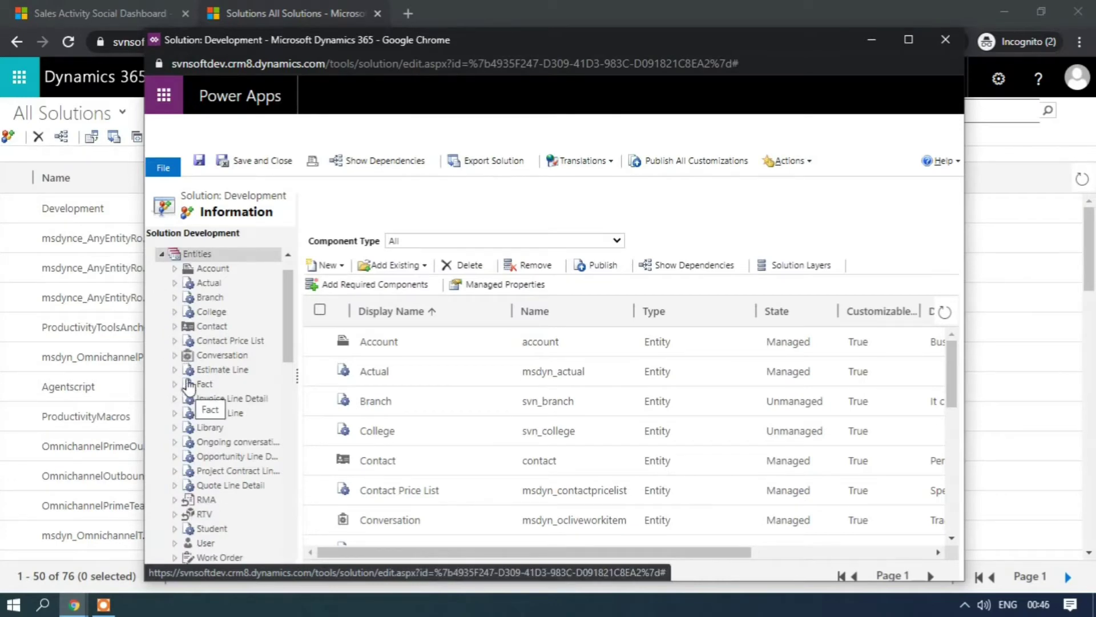
pyautogui.click(175, 327)
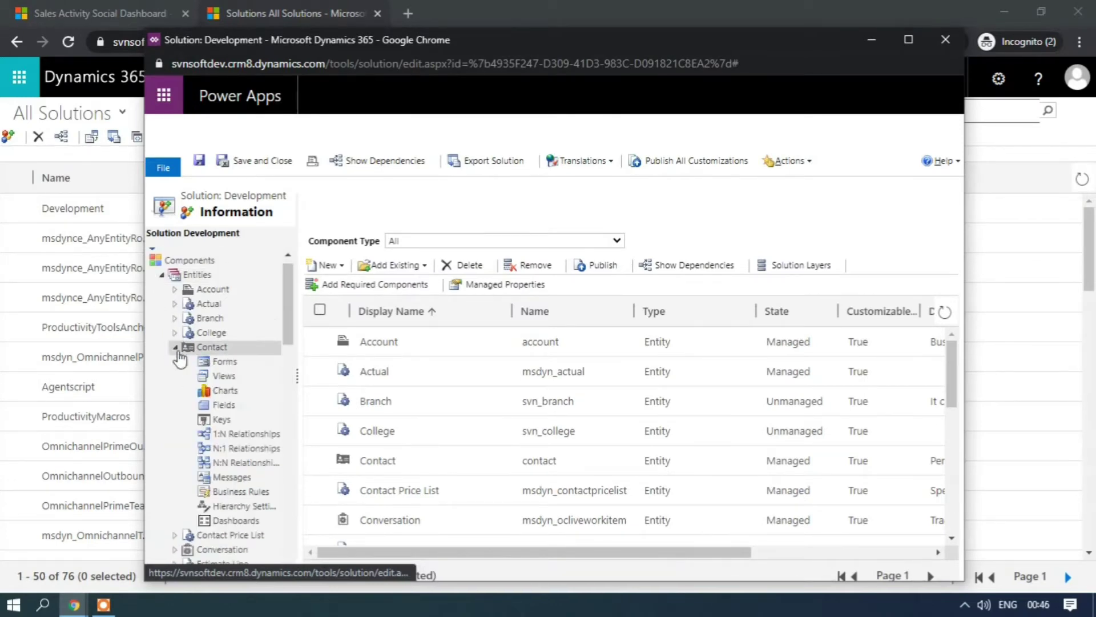
pyautogui.click(228, 362)
pyautogui.click(341, 264)
pyautogui.click(353, 312)
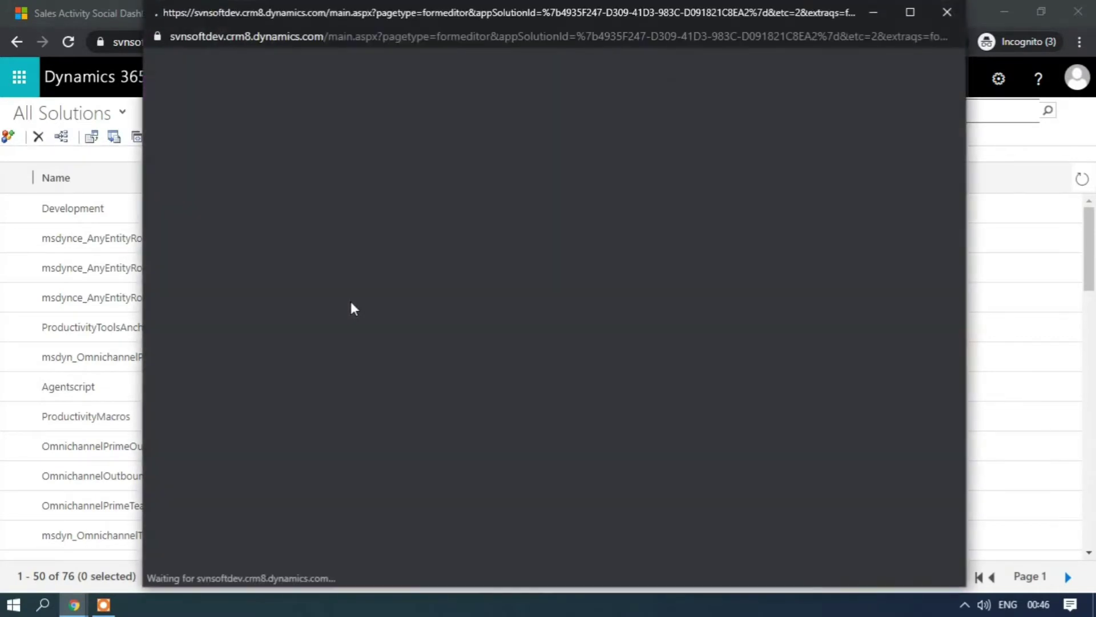
# Step: Add the Email and Mobile Phone fields to the Contact form's section
pyautogui.scroll(-10, 838, 341)
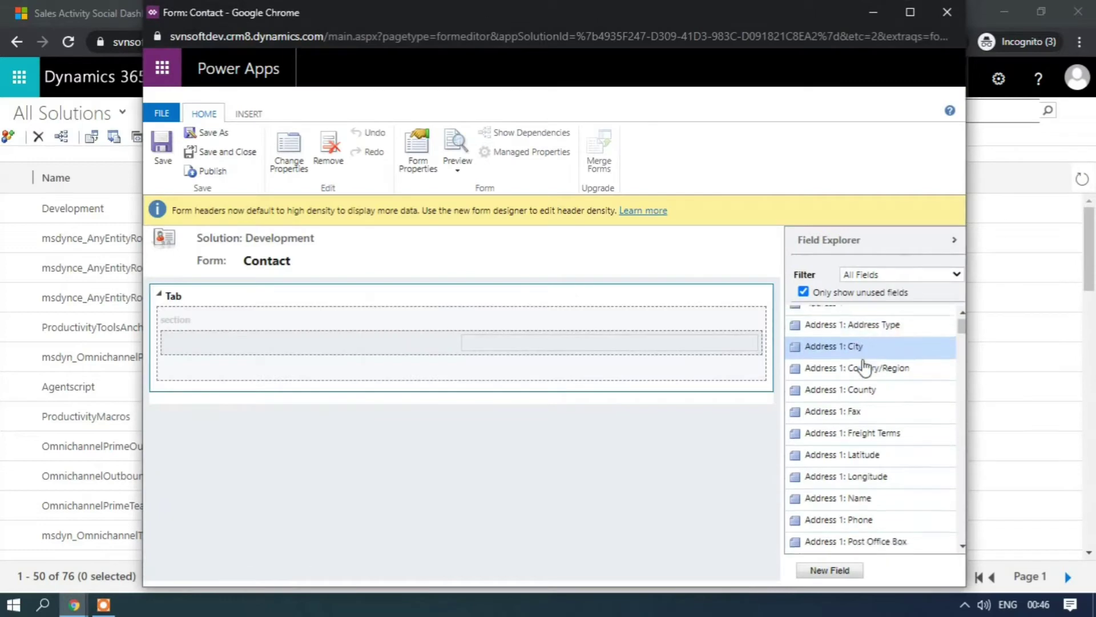
pyautogui.scroll(-12, 865, 368)
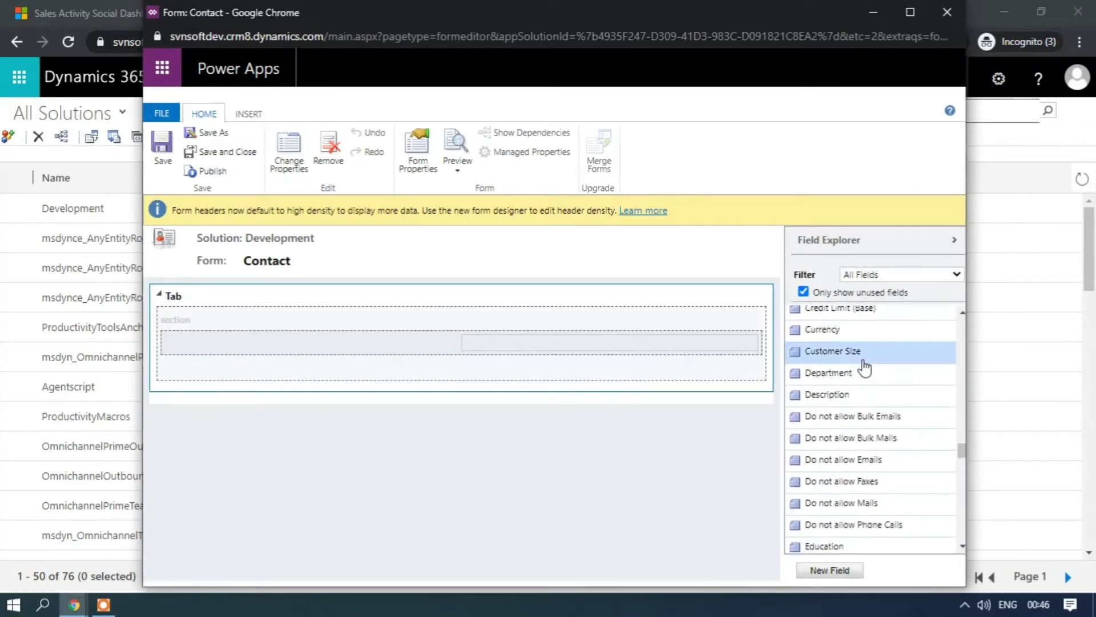
pyautogui.scroll(-5, 857, 377)
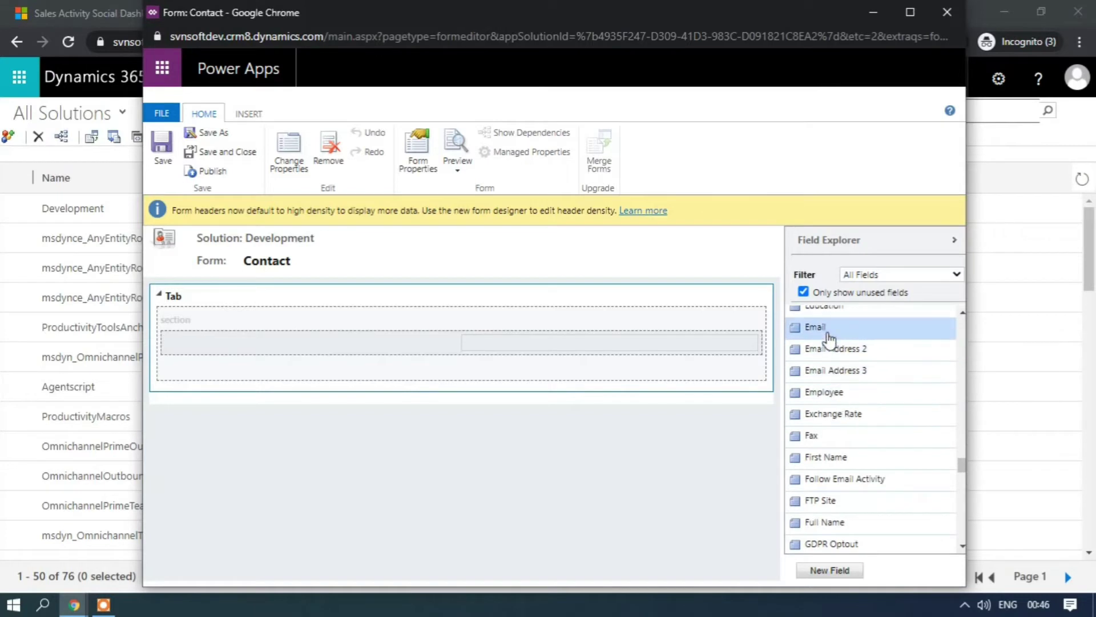
pyautogui.doubleClick(828, 335)
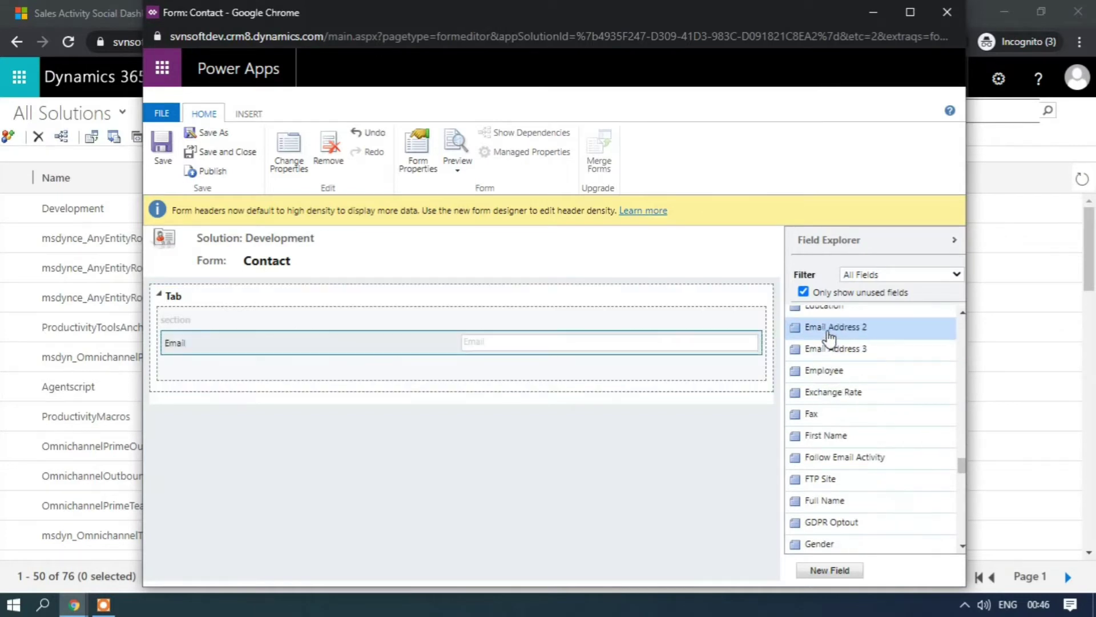
pyautogui.scroll(-4, 837, 454)
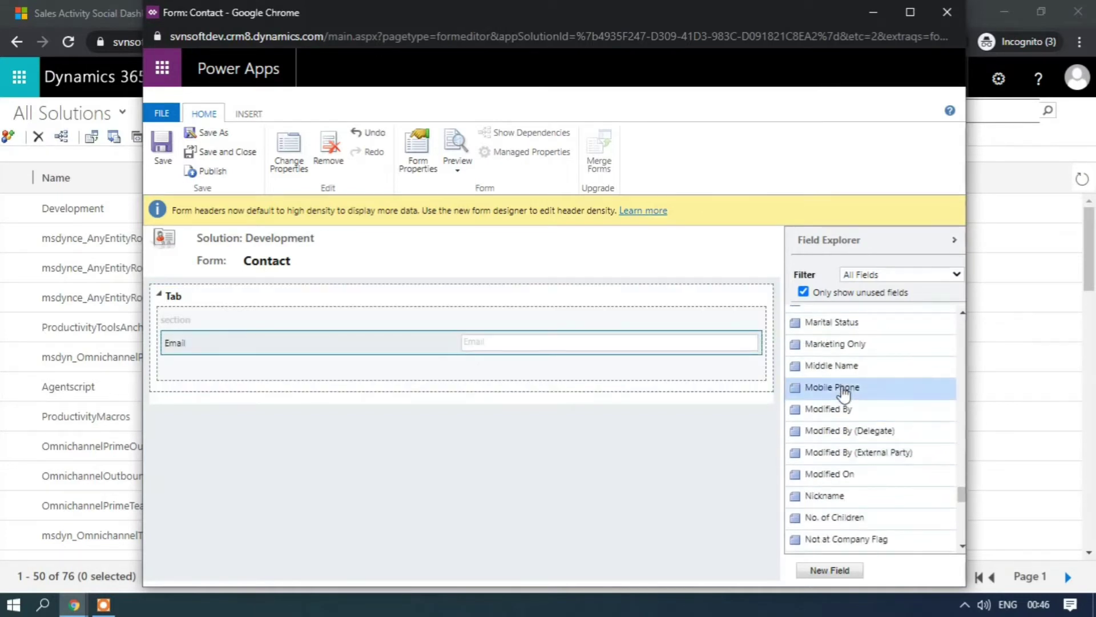
pyautogui.doubleClick(831, 388)
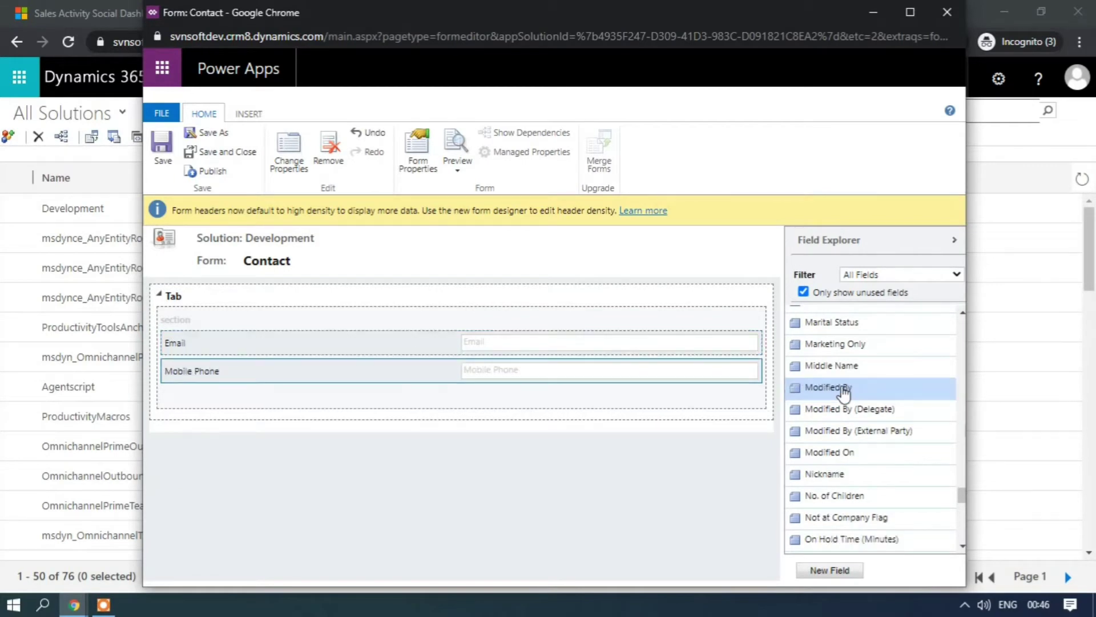
# Step: Save the form under the name "Contact QV Form" and close the form editor
pyautogui.click(224, 139)
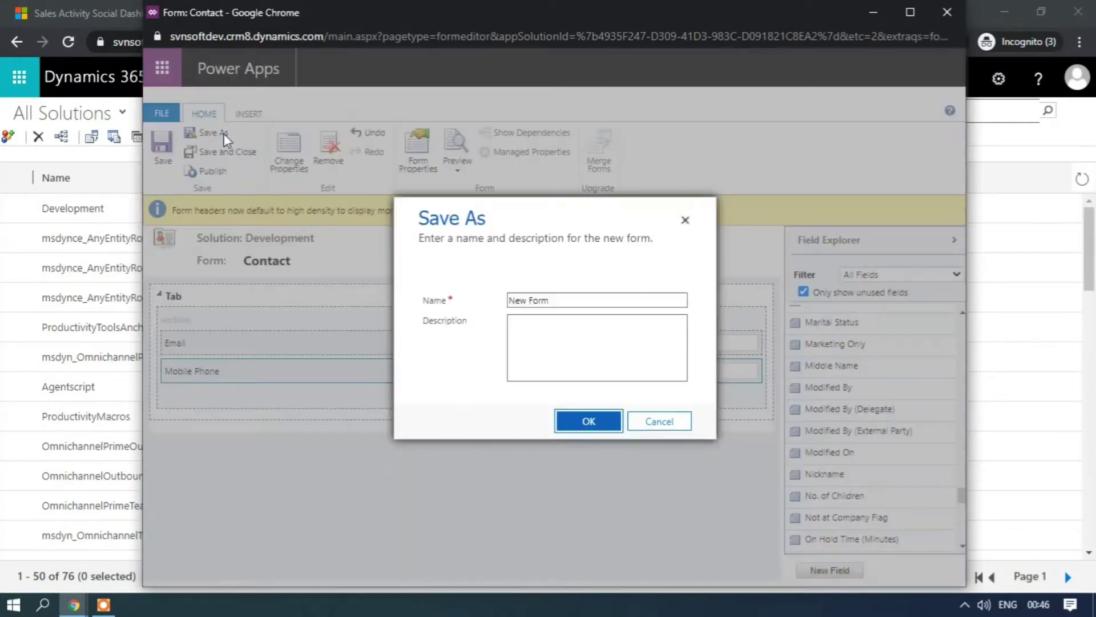
pyautogui.click(553, 299)
pyautogui.press('BackSpace')
pyautogui.press('BackSpace')
pyautogui.press('BackSpace')
pyautogui.press('BackSpace')
pyautogui.press('BackSpace')
pyautogui.press('BackSpace')
pyautogui.press('BackSpace')
pyautogui.press('BackSpace')
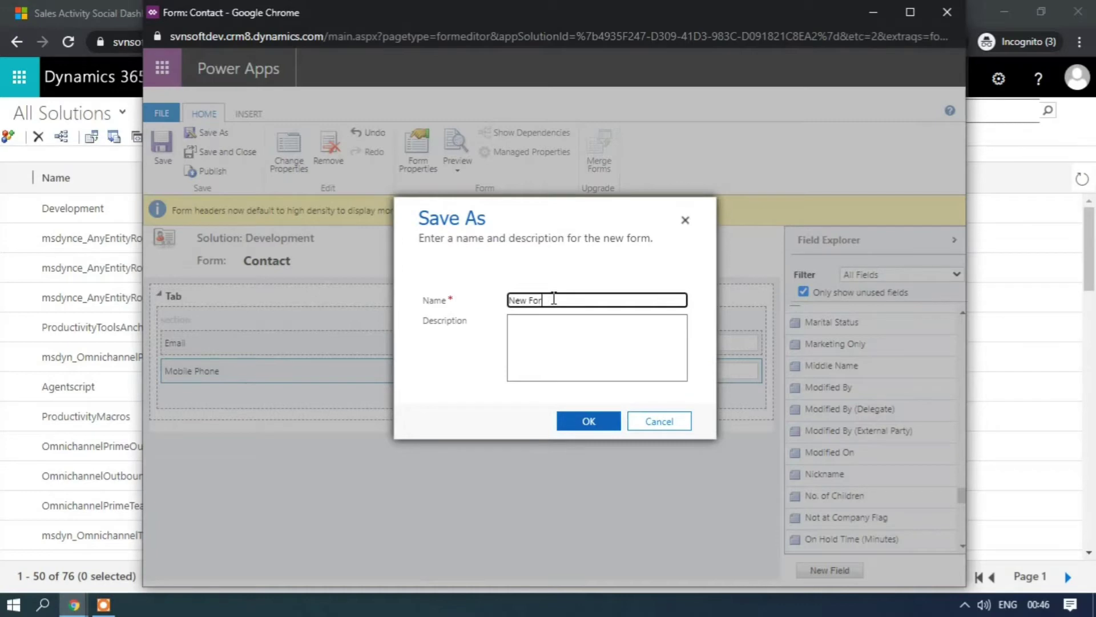
pyautogui.press('capslock')
pyautogui.write('C')
pyautogui.press('capslock')
pyautogui.write('ontact')
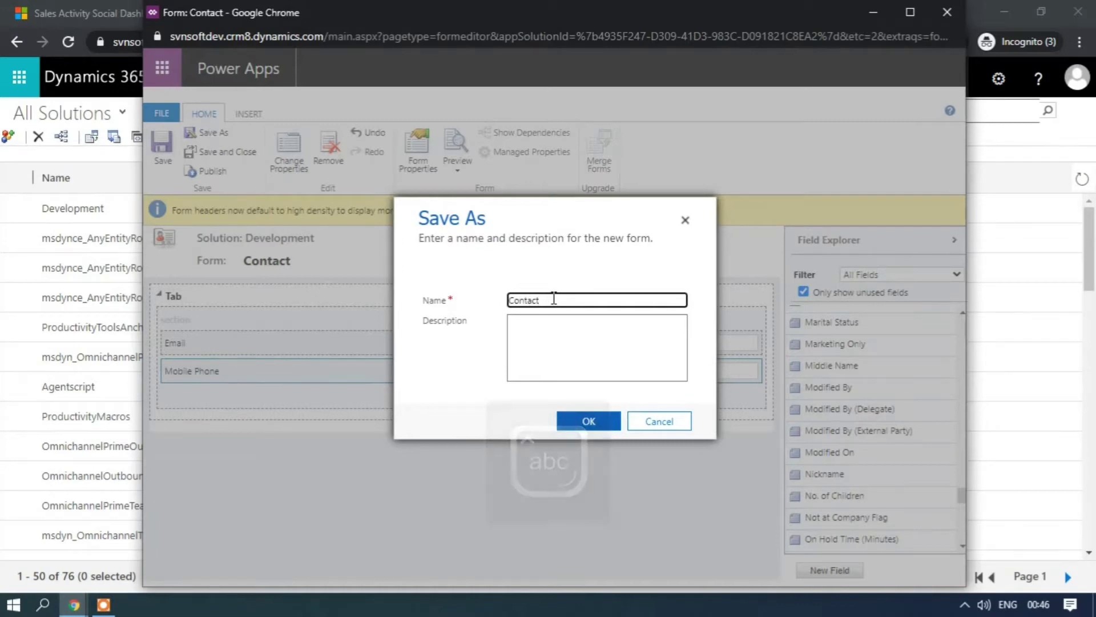
pyautogui.press('capslock')
pyautogui.write('QV')
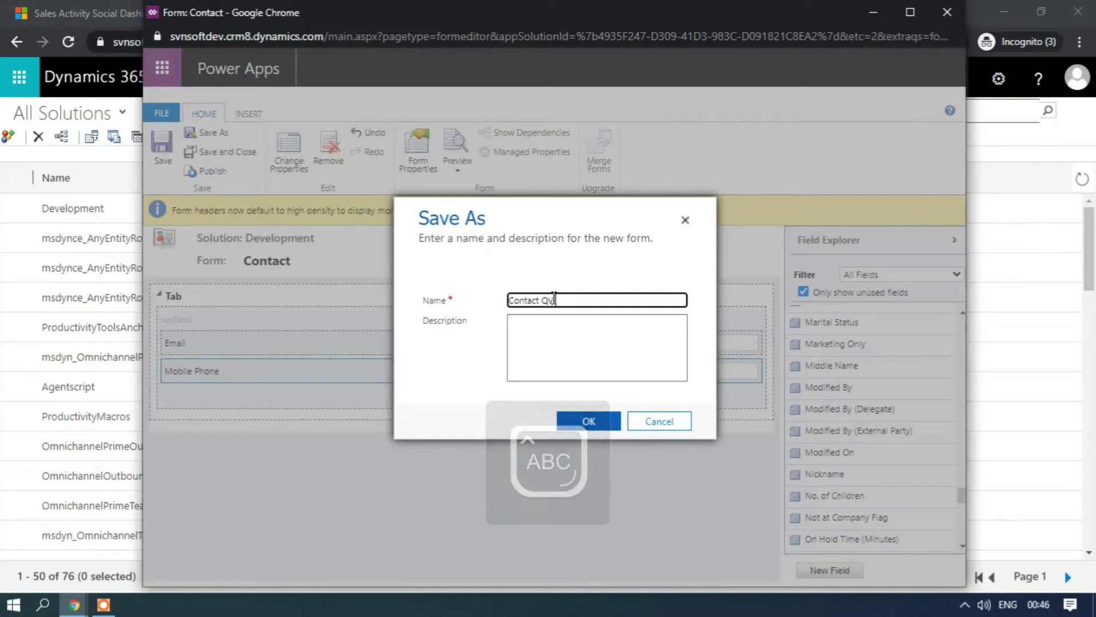
pyautogui.write('F')
pyautogui.press('capslock')
pyautogui.write('orm1')
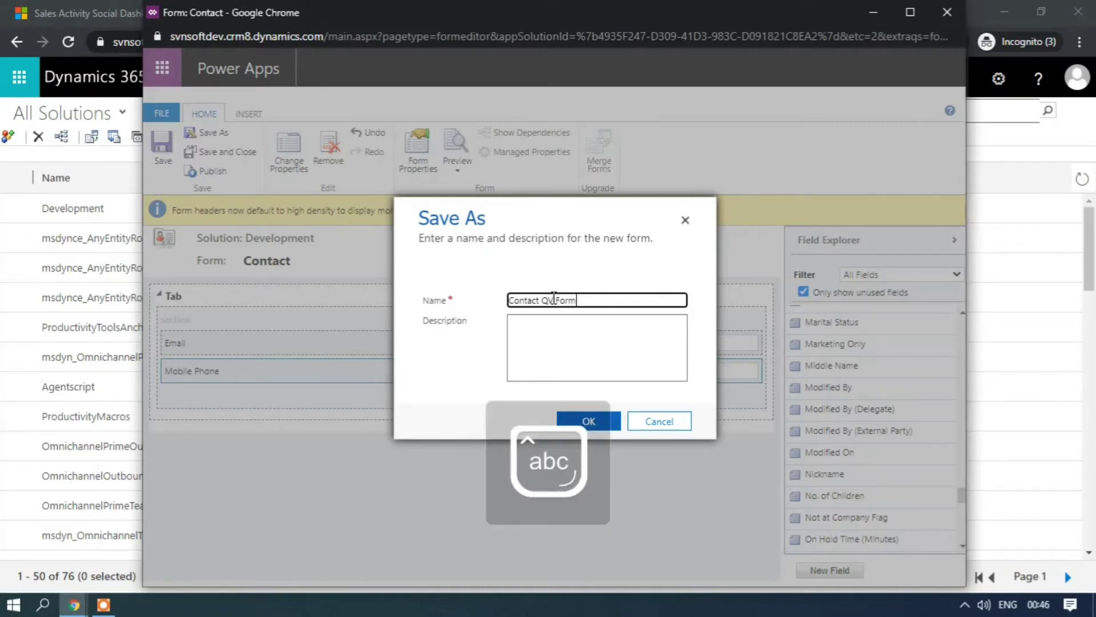
pyautogui.click(605, 422)
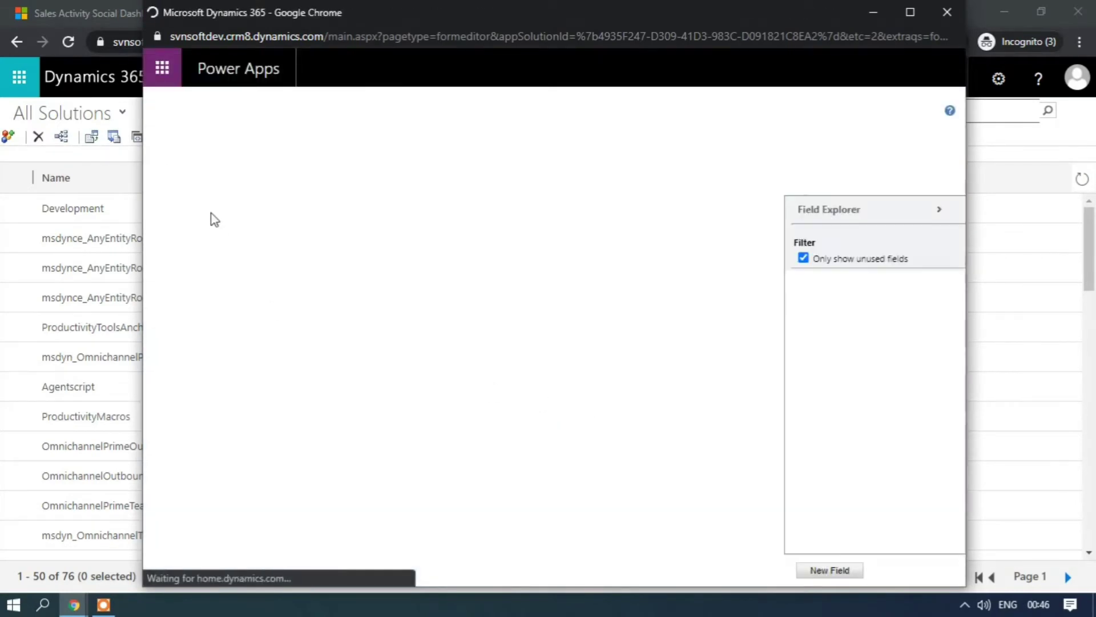
pyautogui.click(213, 152)
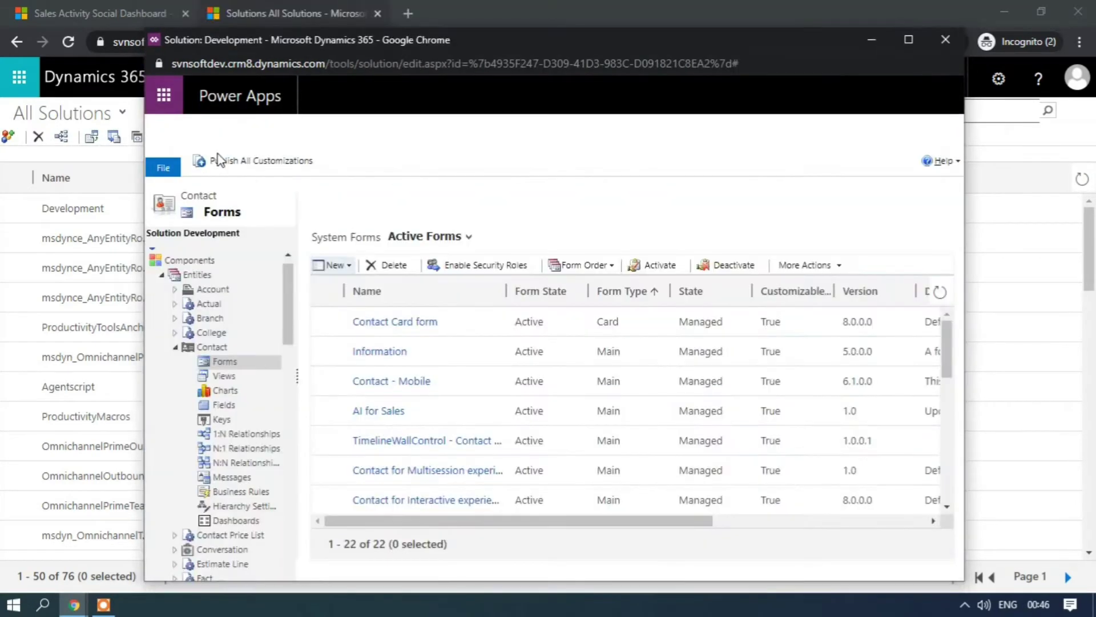
# Step: Create a new field on the Library entity with the display name "Contact"
pyautogui.click(175, 347)
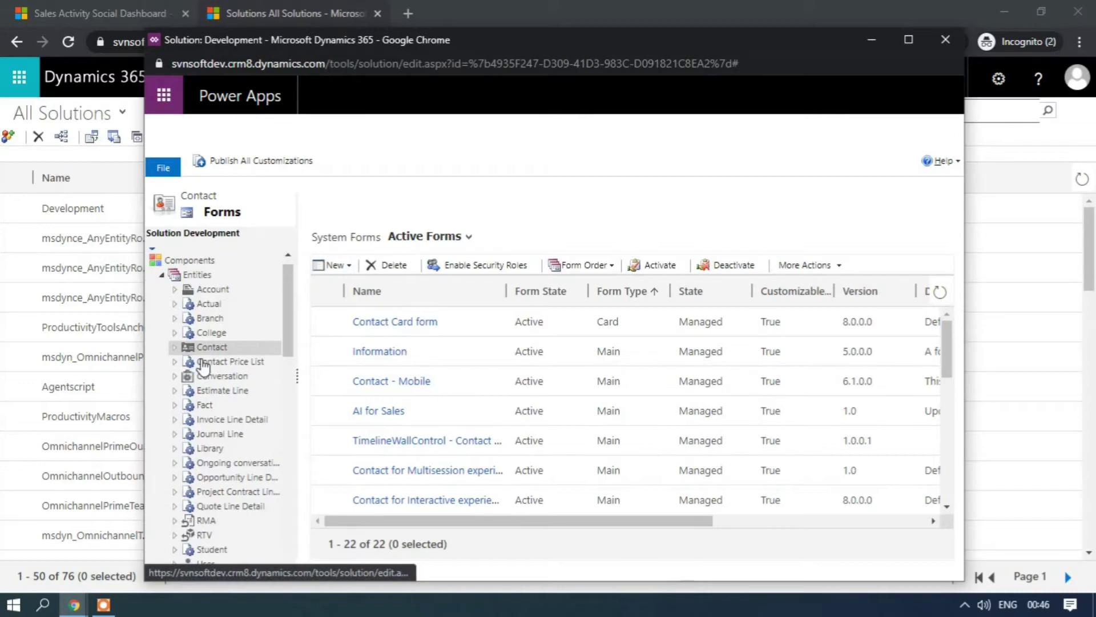
pyautogui.scroll(-2, 204, 365)
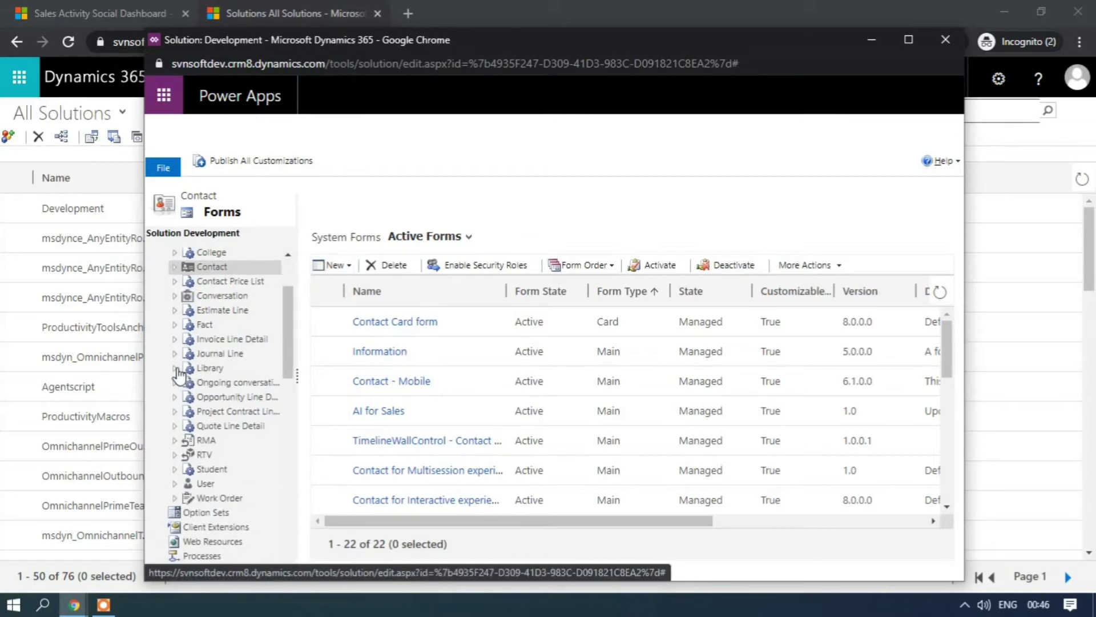
pyautogui.click(175, 368)
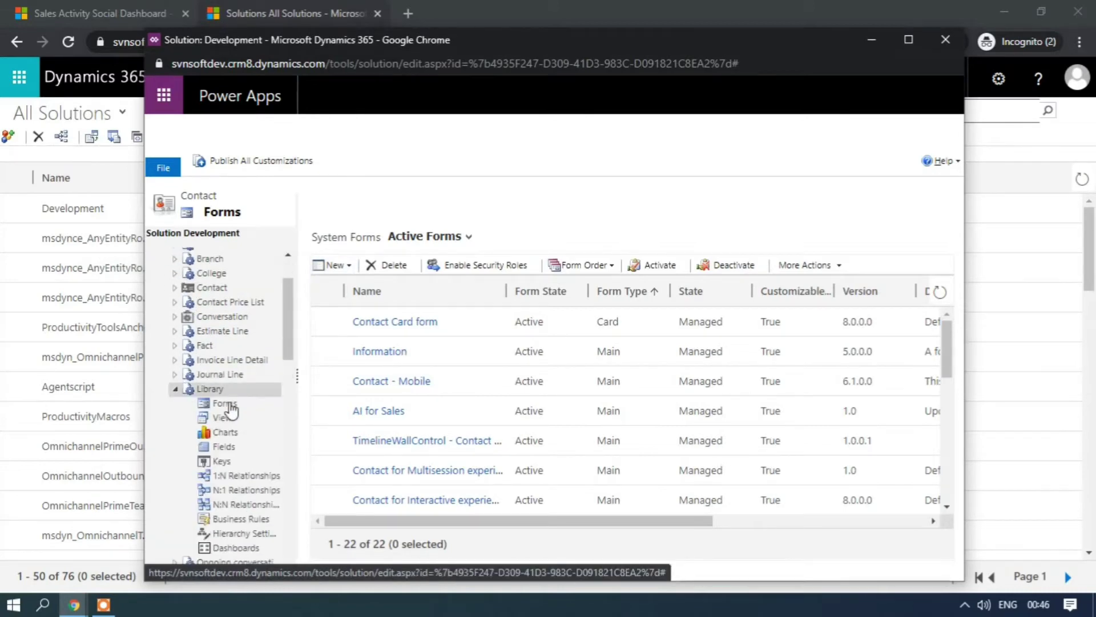
pyautogui.click(230, 448)
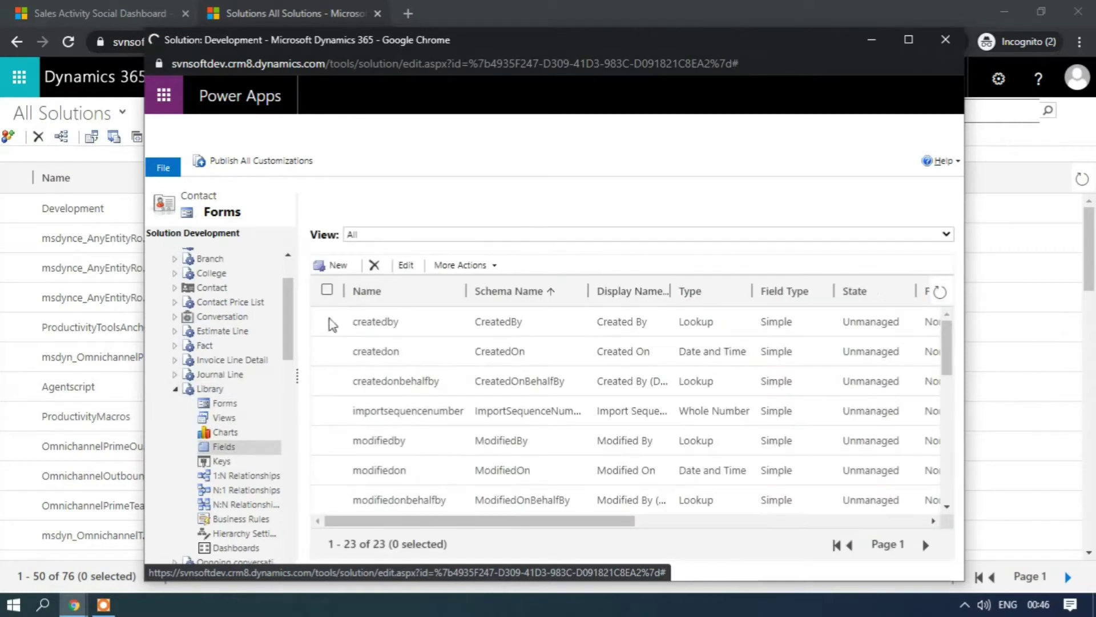
pyautogui.click(338, 266)
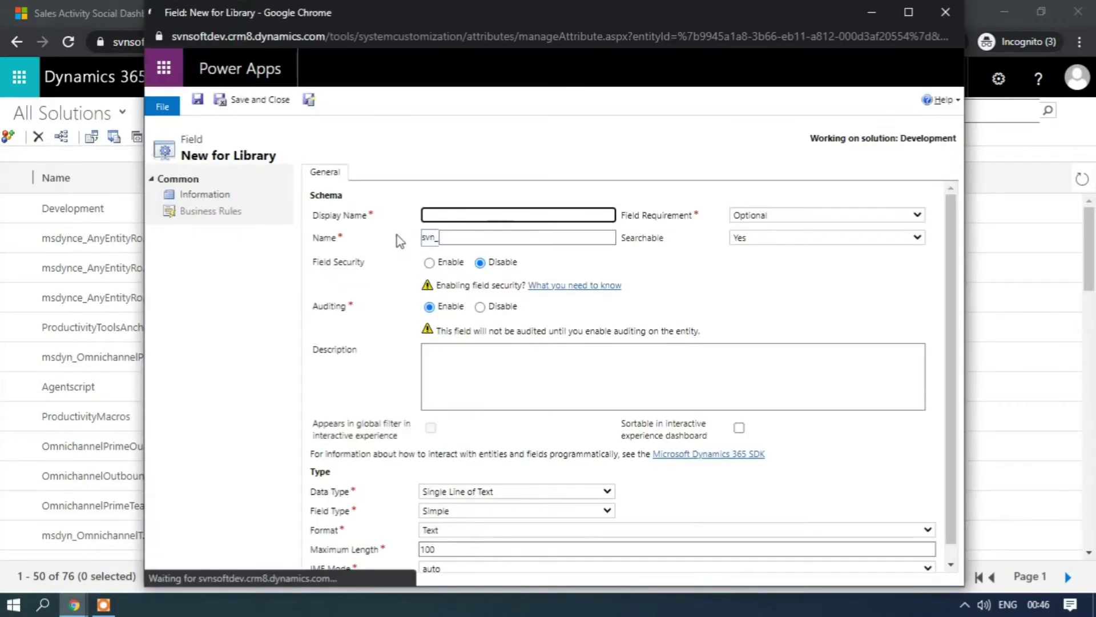
pyautogui.press('capslock')
pyautogui.write('C')
pyautogui.press('capslock')
pyautogui.write('ontact')
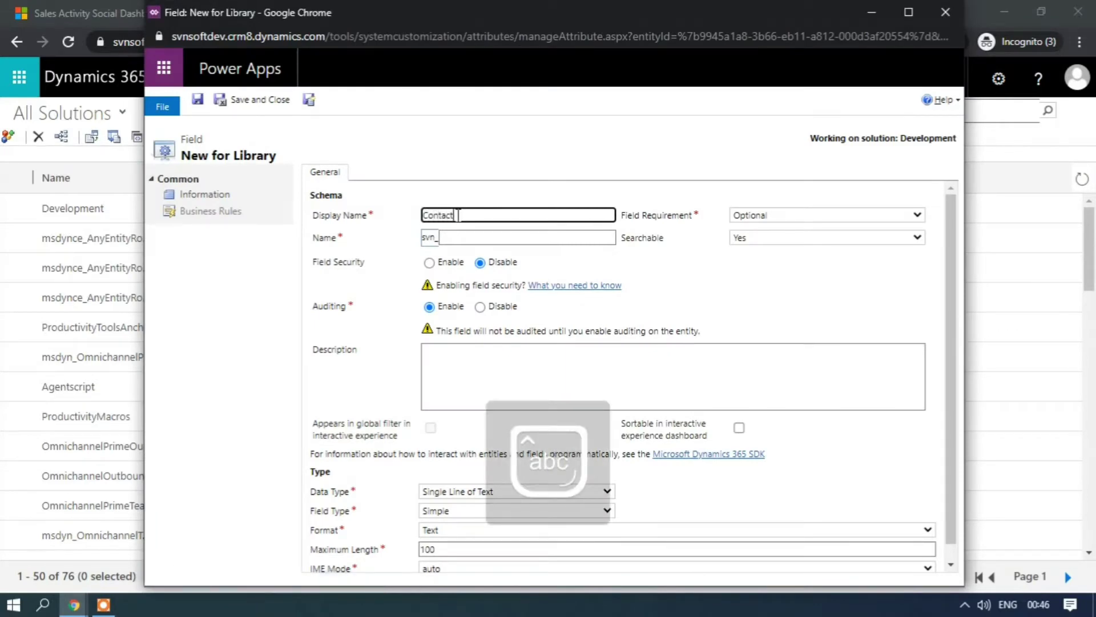
pyautogui.click(642, 284)
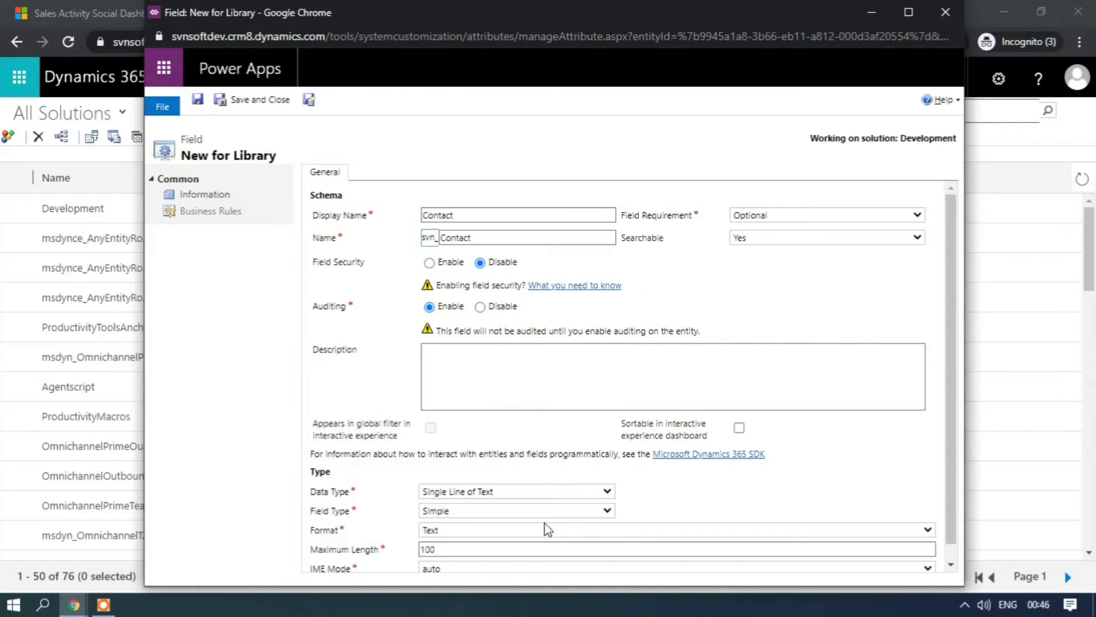
# Step: Make the new Library field a Lookup with Contact as its target record type, then save and close it
pyautogui.click(554, 492)
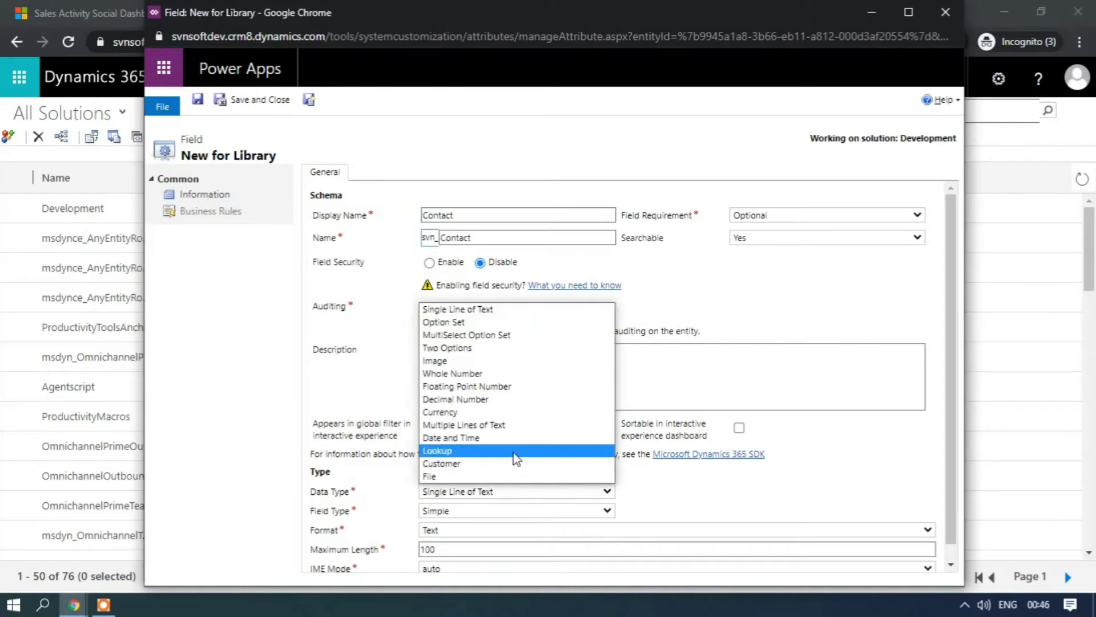
pyautogui.click(516, 452)
pyautogui.click(520, 511)
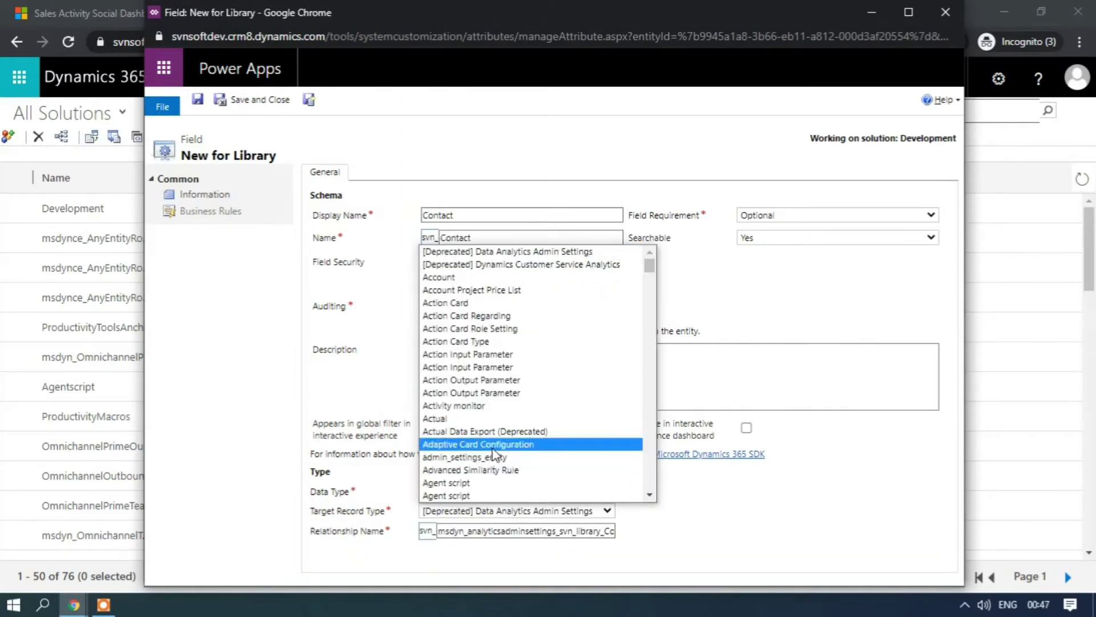
pyautogui.write('con')
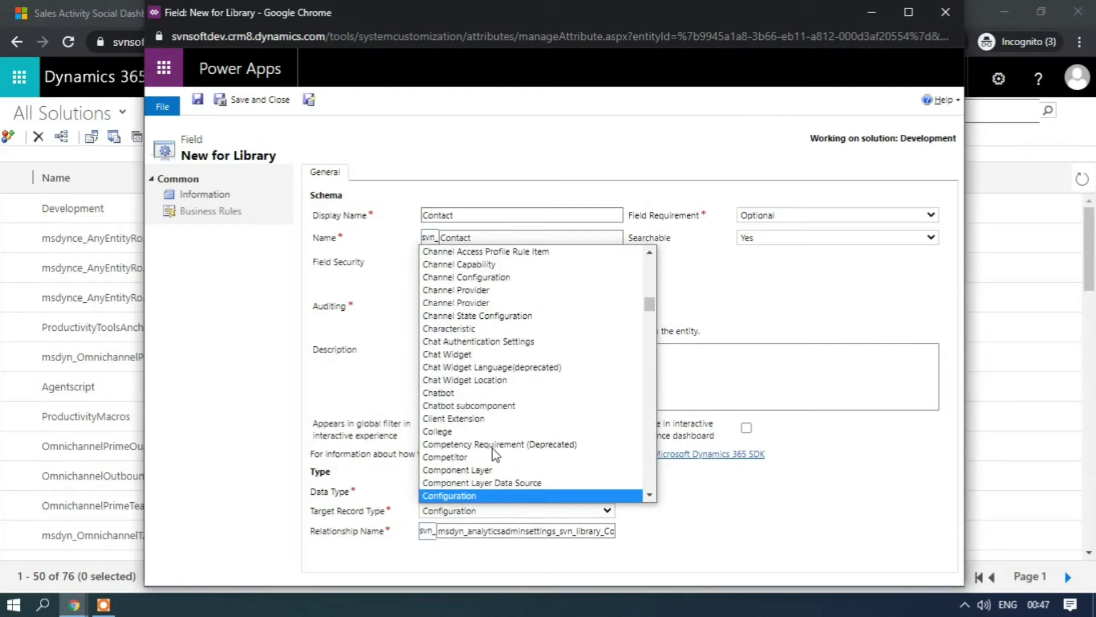
pyautogui.press('Down')
pyautogui.press('Down')
pyautogui.press('Down')
pyautogui.press('Return')
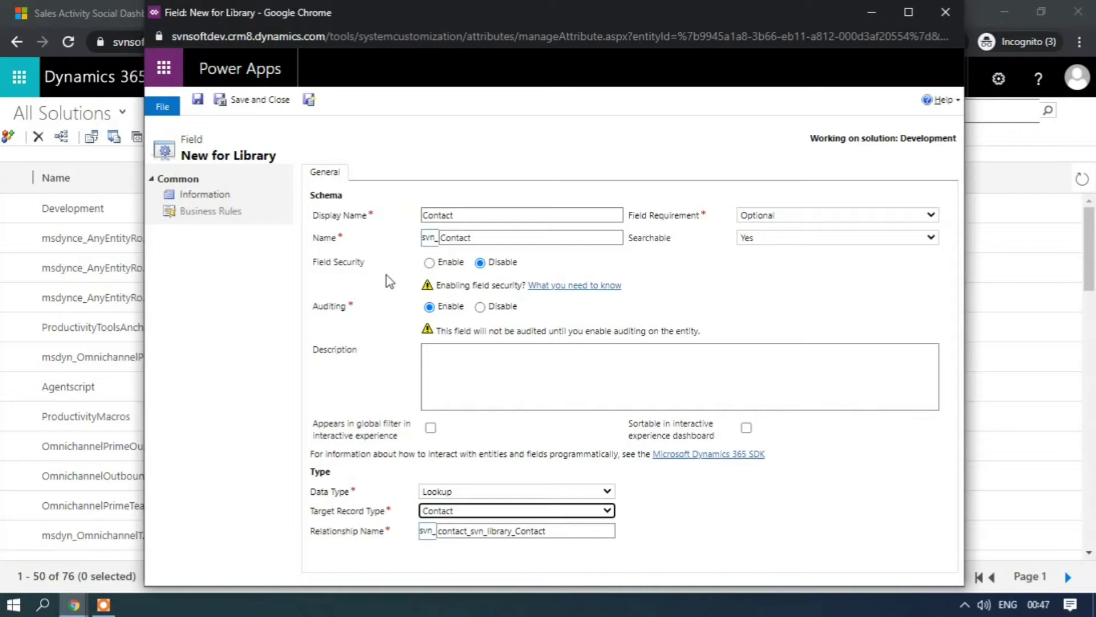
pyautogui.click(266, 105)
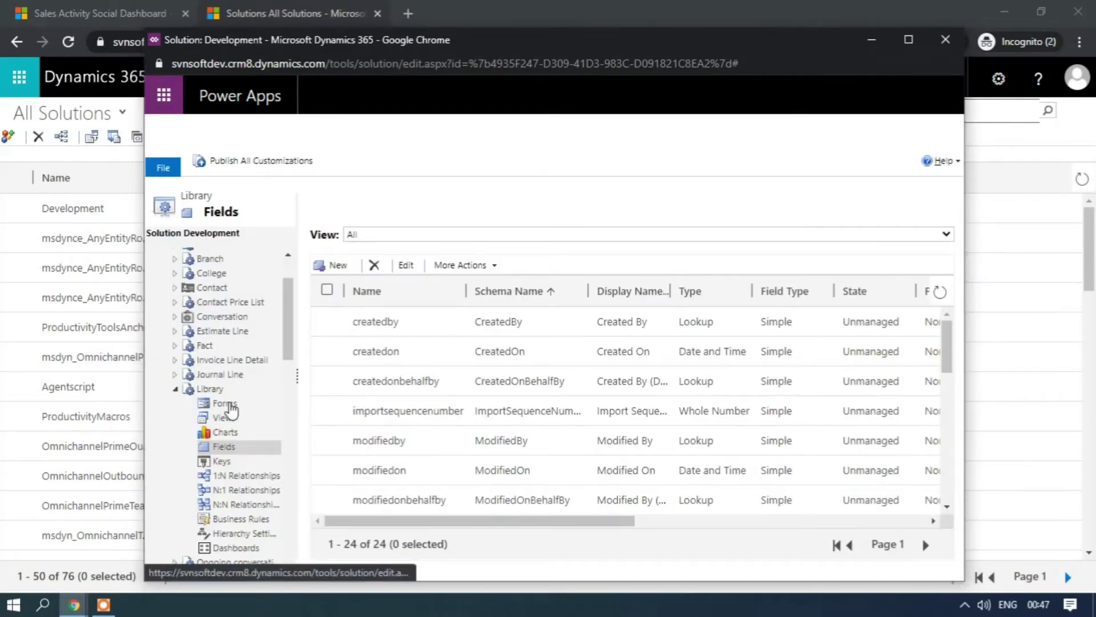
# Step: Open the Library entity's main Information form and add the Contact field to its General section
pyautogui.click(226, 404)
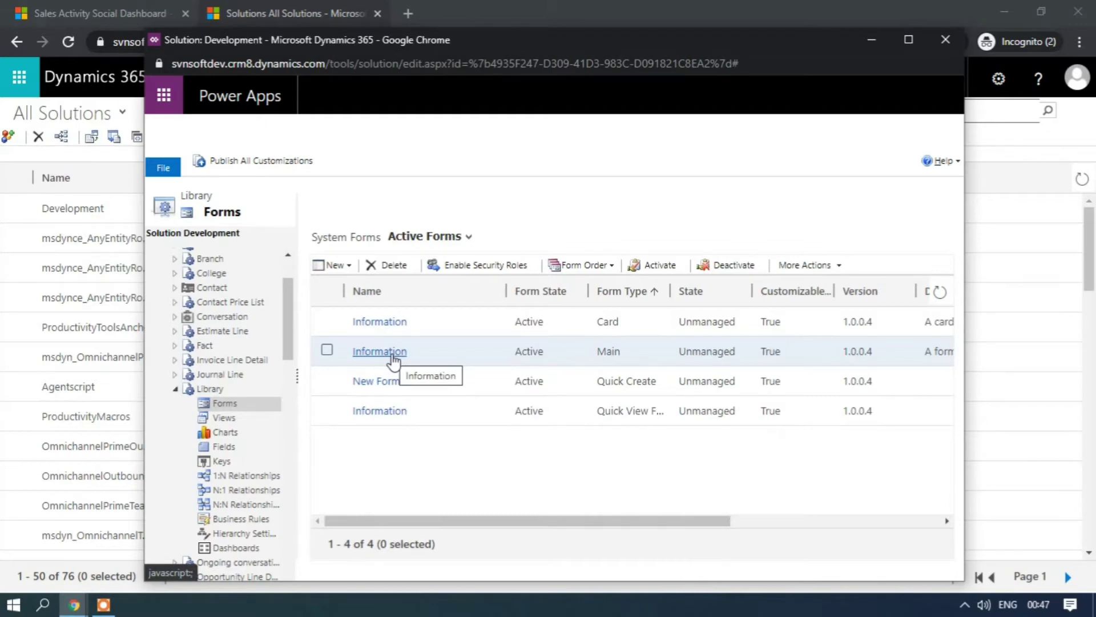
pyautogui.click(380, 352)
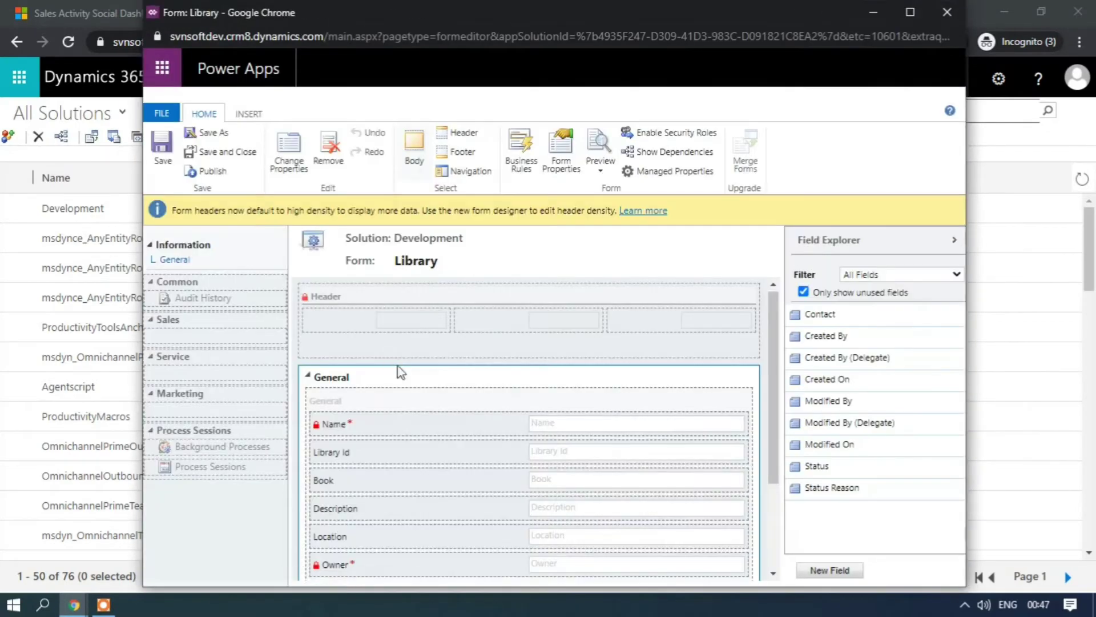
pyautogui.doubleClick(845, 322)
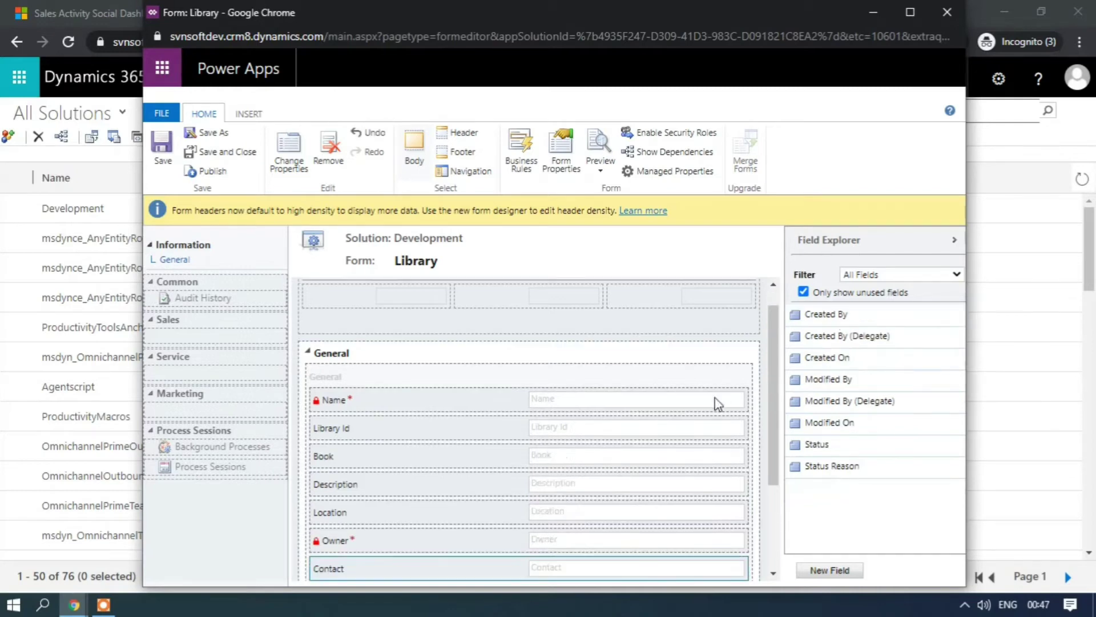
# Step: Insert a quick view form control into the General section of the Library form and name it ContactQV
pyautogui.scroll(-1, 714, 364)
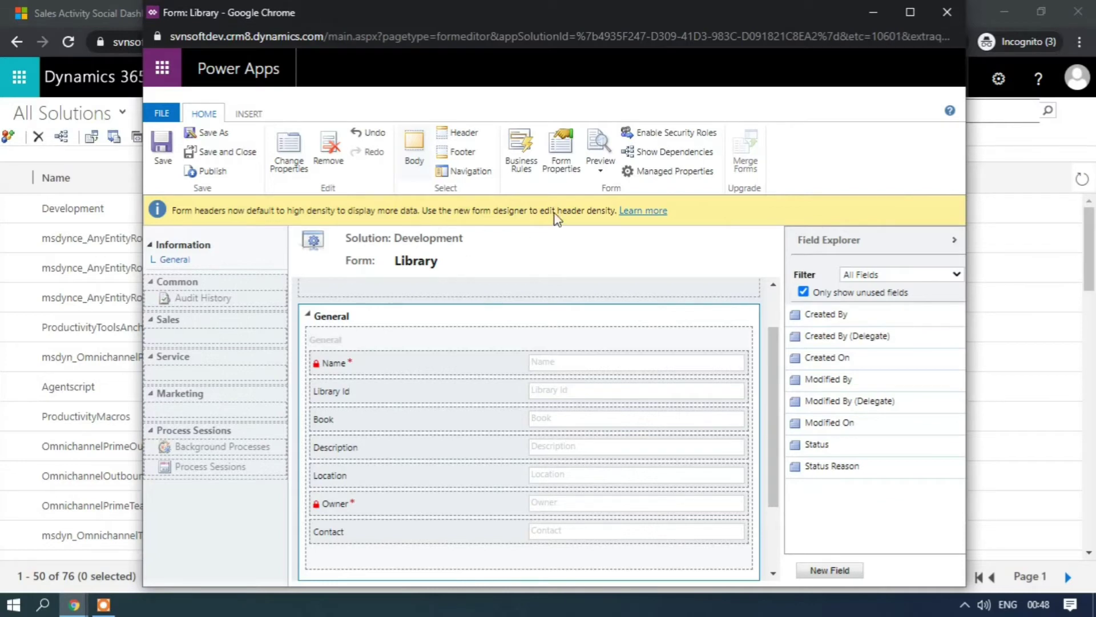
pyautogui.click(247, 114)
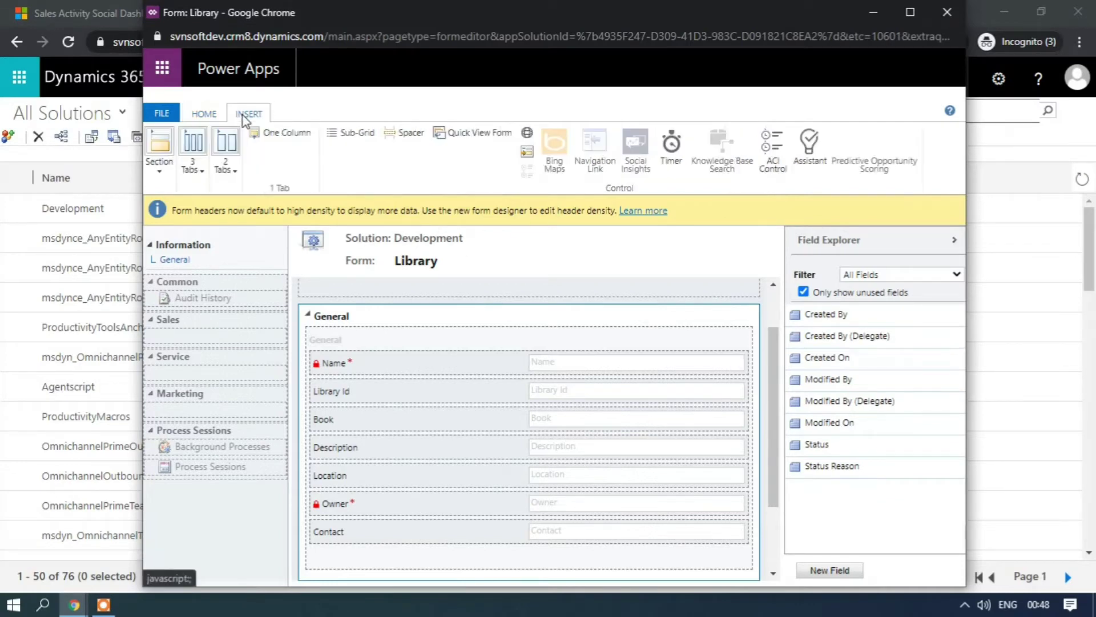
pyautogui.click(456, 136)
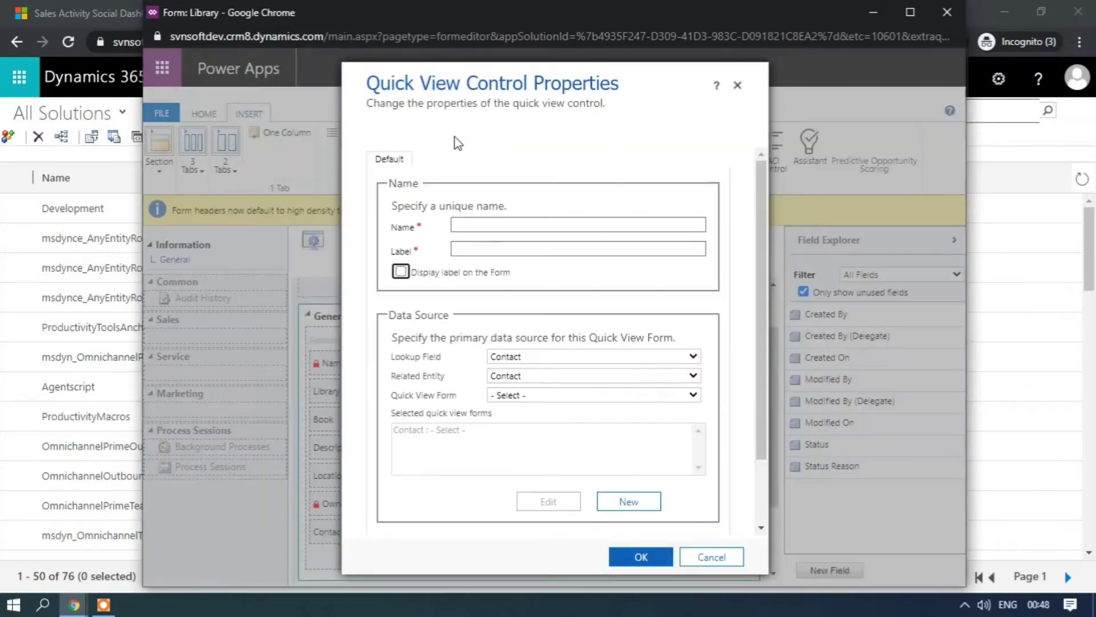
pyautogui.click(483, 224)
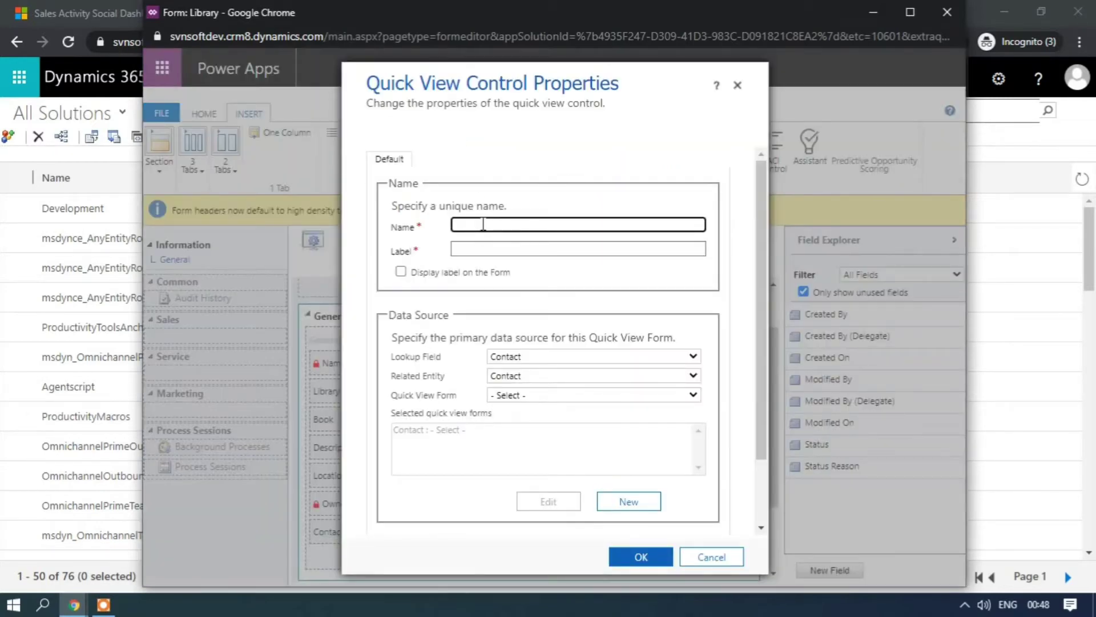
pyautogui.write('Contact')
pyautogui.press('capslock')
pyautogui.write('QV')
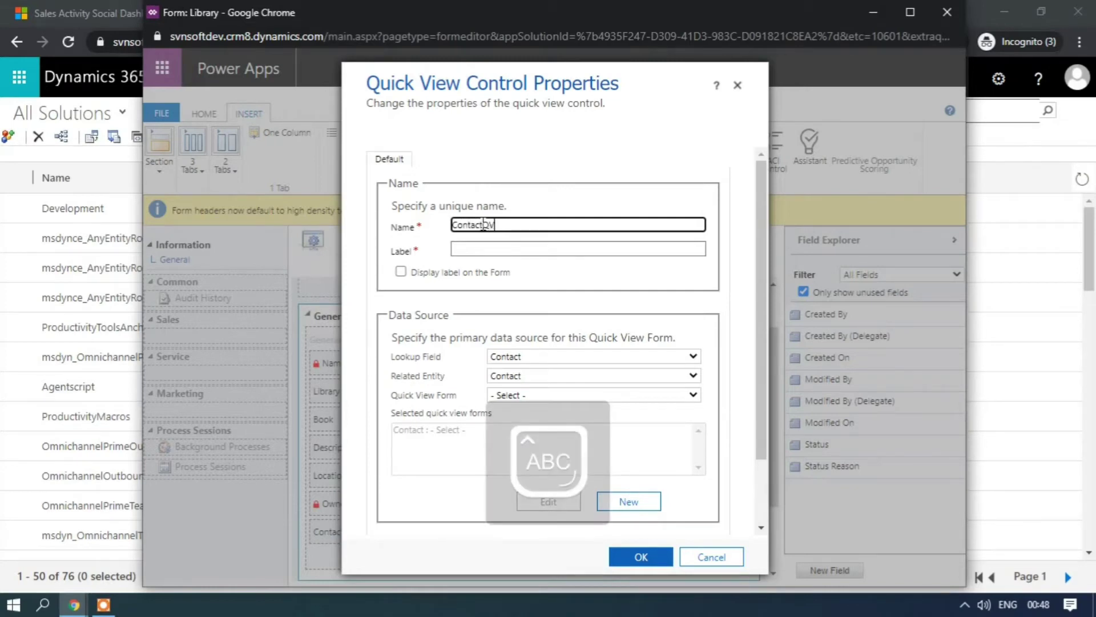
# Step: Set the label of the quick view control to ContactQV
pyautogui.click(489, 247)
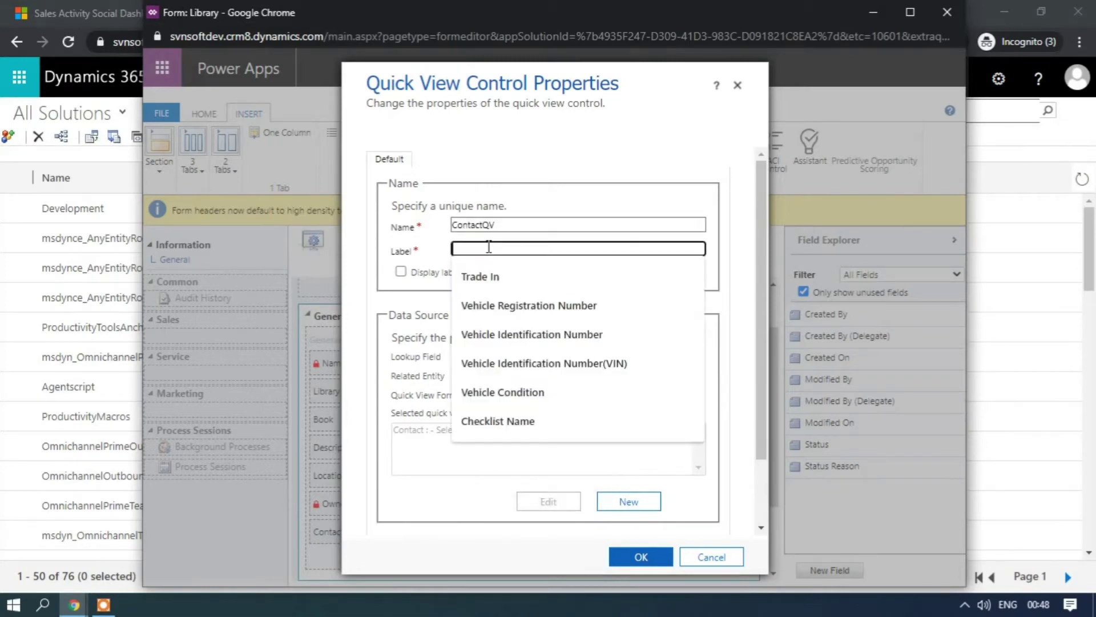
pyautogui.write('C')
pyautogui.press('capslock')
pyautogui.write('ont')
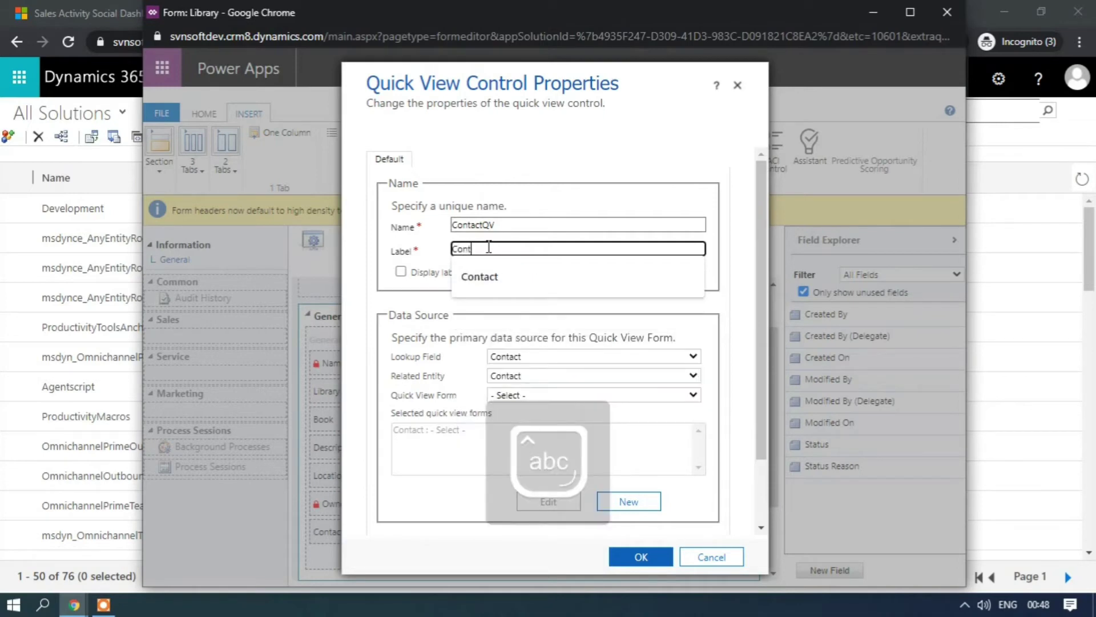
pyautogui.write('act')
pyautogui.press('capslock')
pyautogui.write('Q')
pyautogui.press('capslock')
pyautogui.write('V')
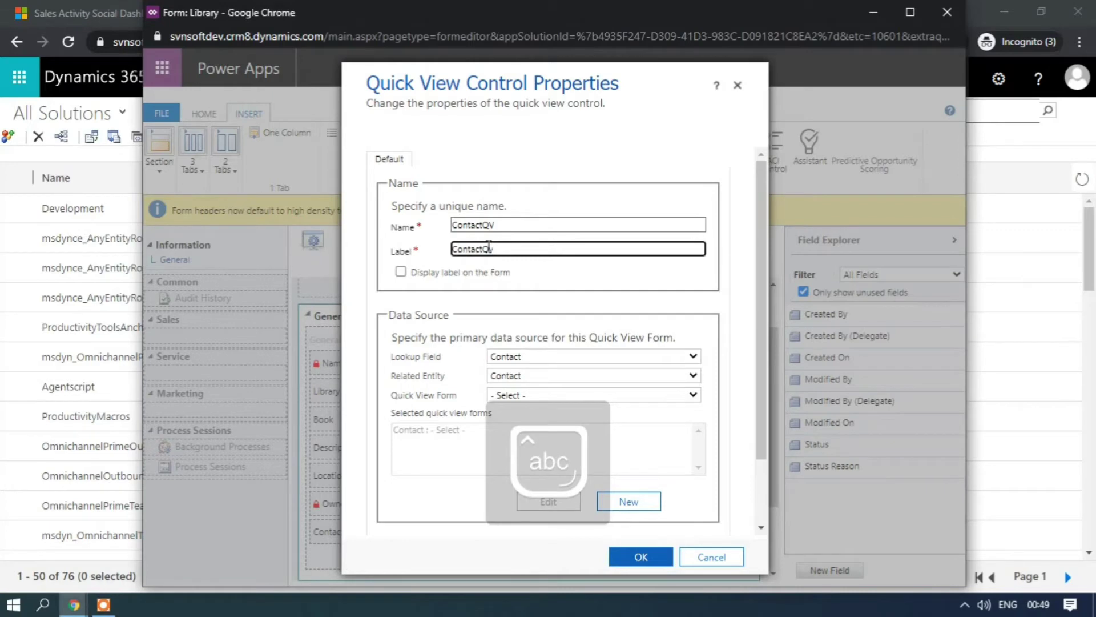
pyautogui.press('capslock')
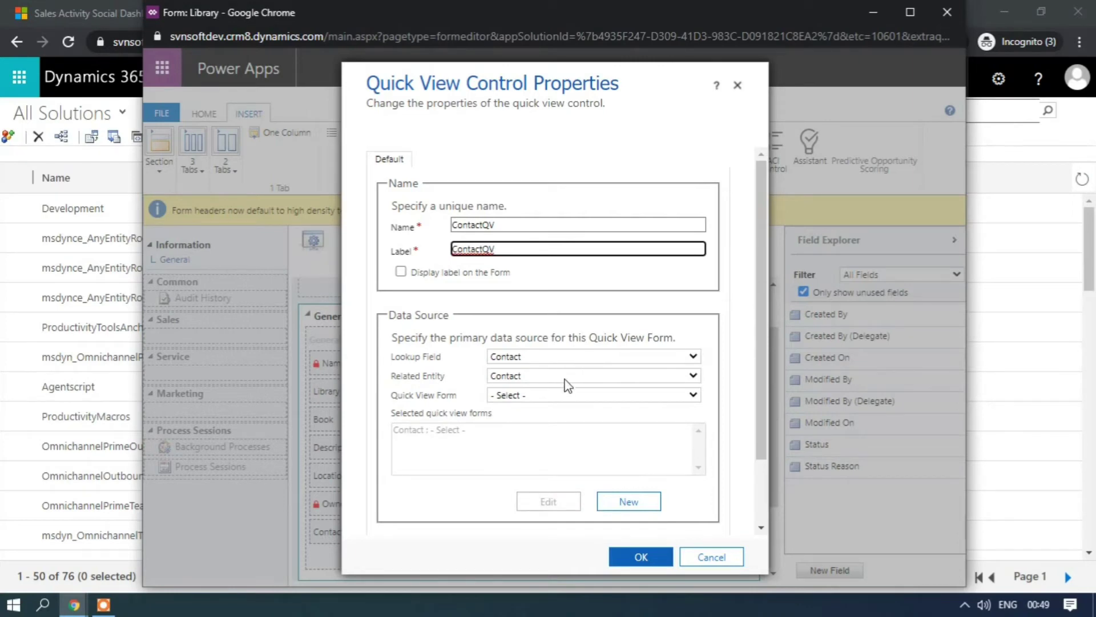
# Step: Choose "Contact QV Form1" as the quick view form for the Contact lookup and confirm the control's properties
pyautogui.click(567, 398)
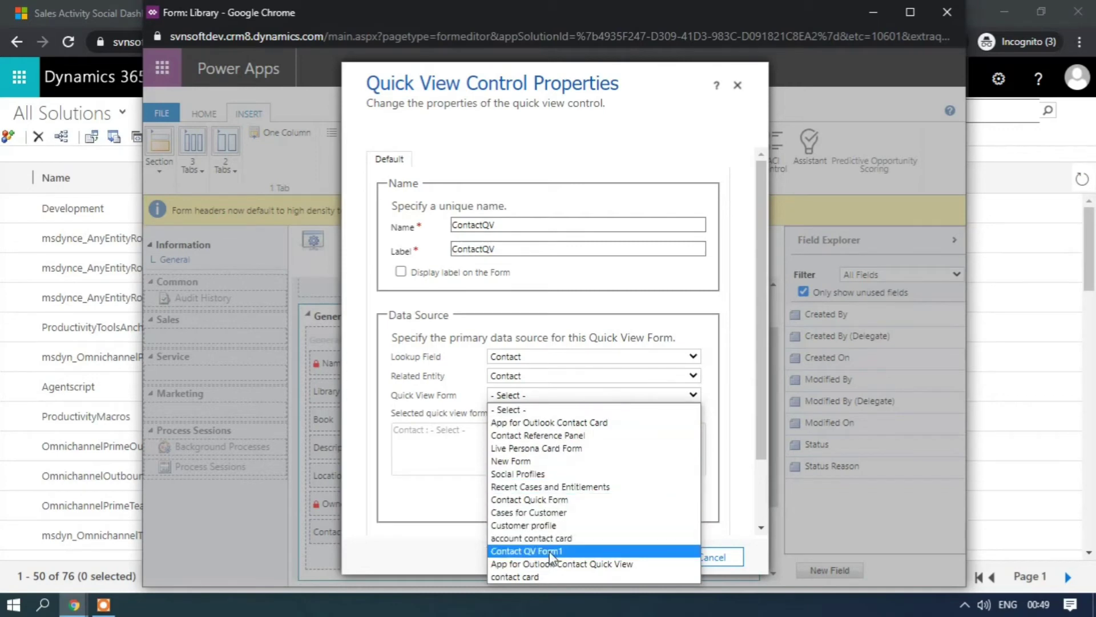
pyautogui.click(528, 551)
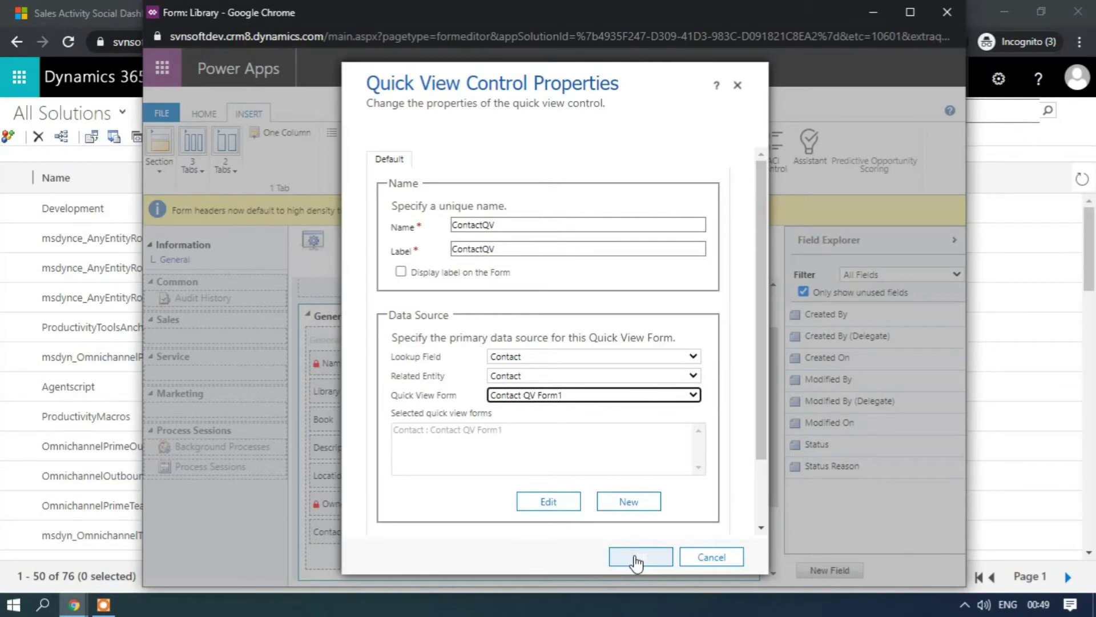
pyautogui.click(635, 557)
pyautogui.scroll(-2, 637, 564)
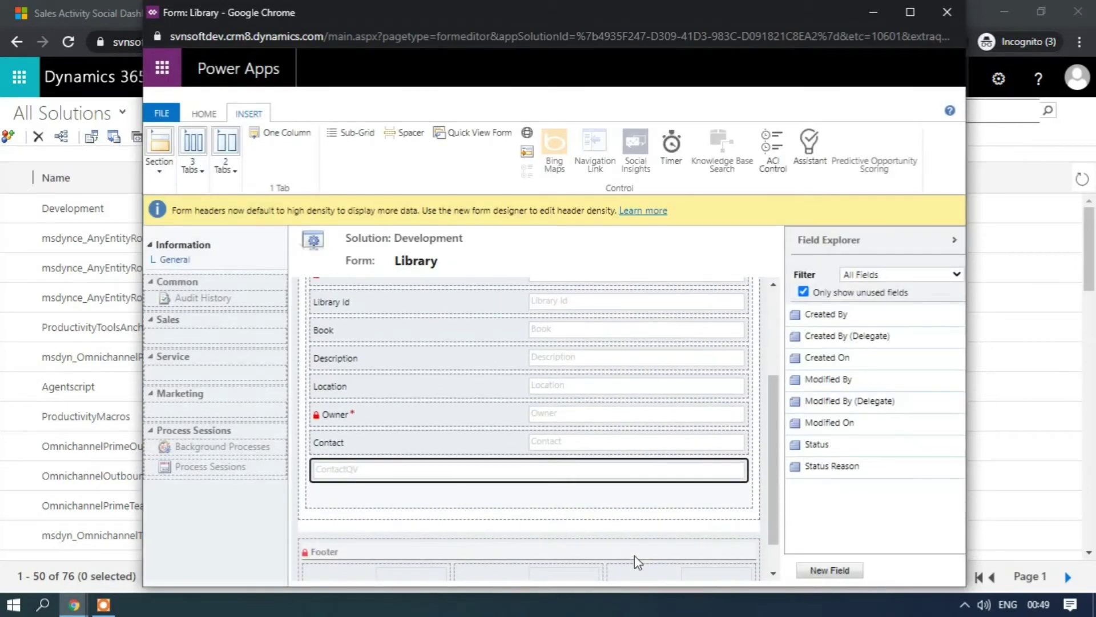
# Step: Save and publish the Library form, then reload the form editor page
pyautogui.click(205, 114)
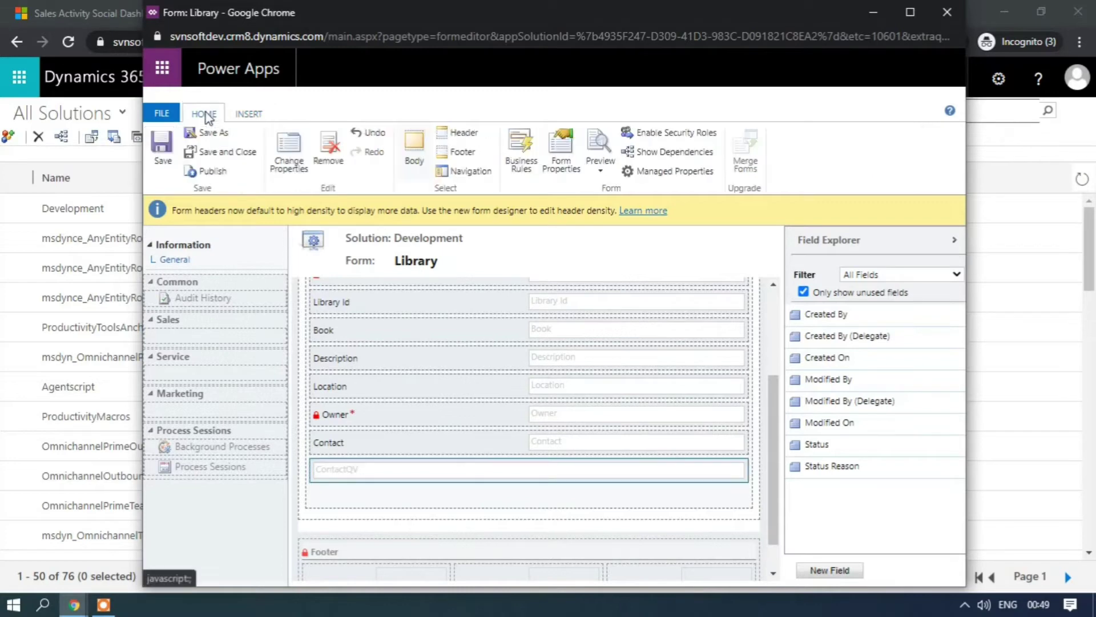
pyautogui.click(168, 155)
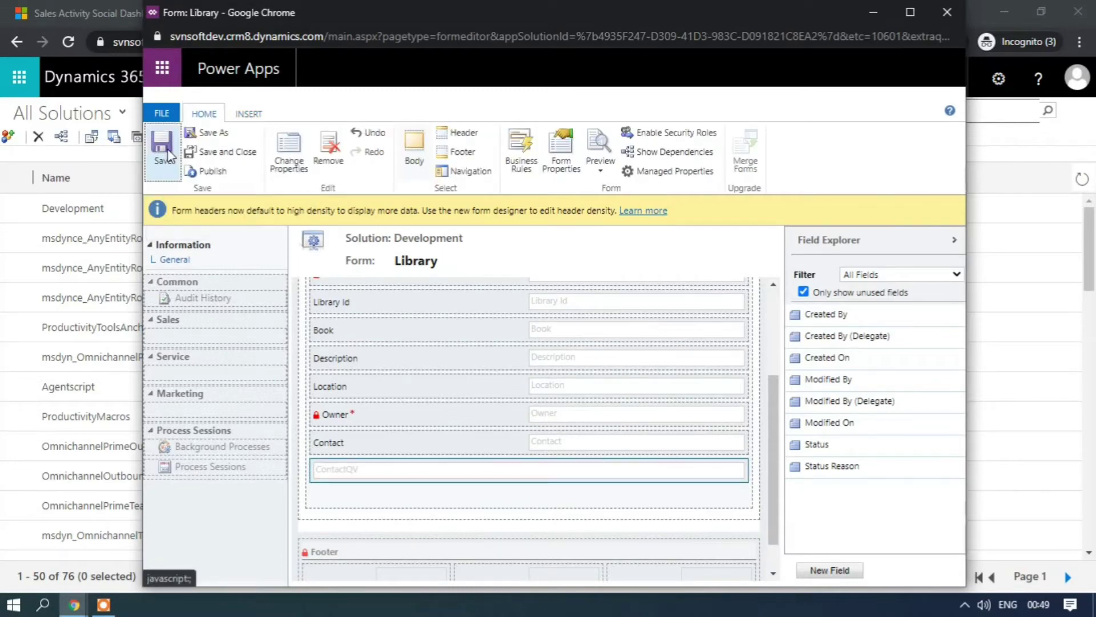
pyautogui.click(215, 174)
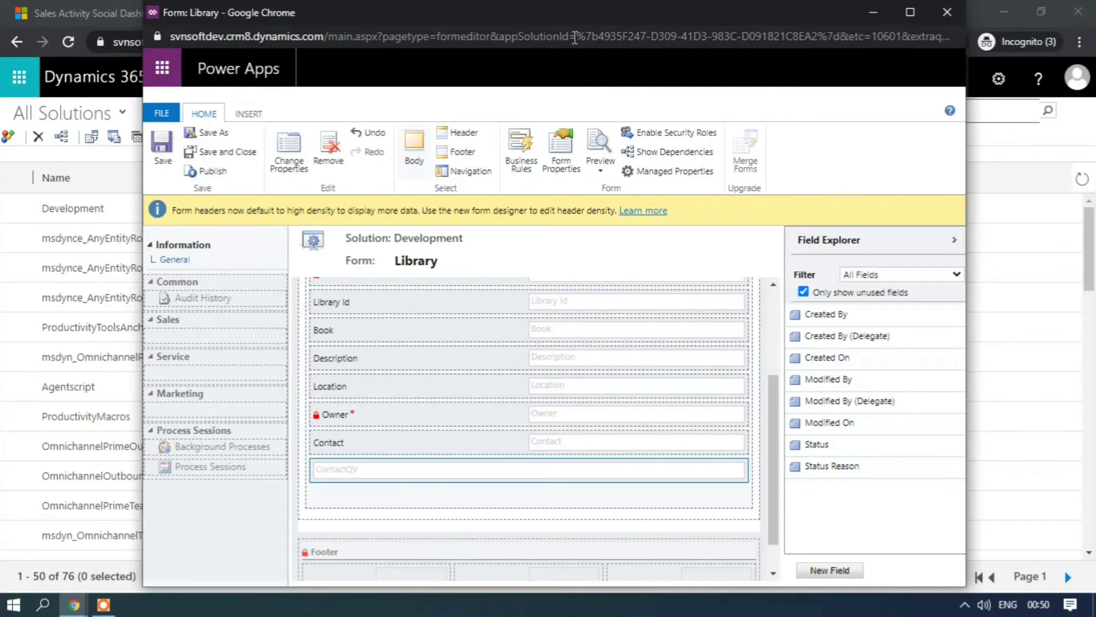
pyautogui.click(575, 44)
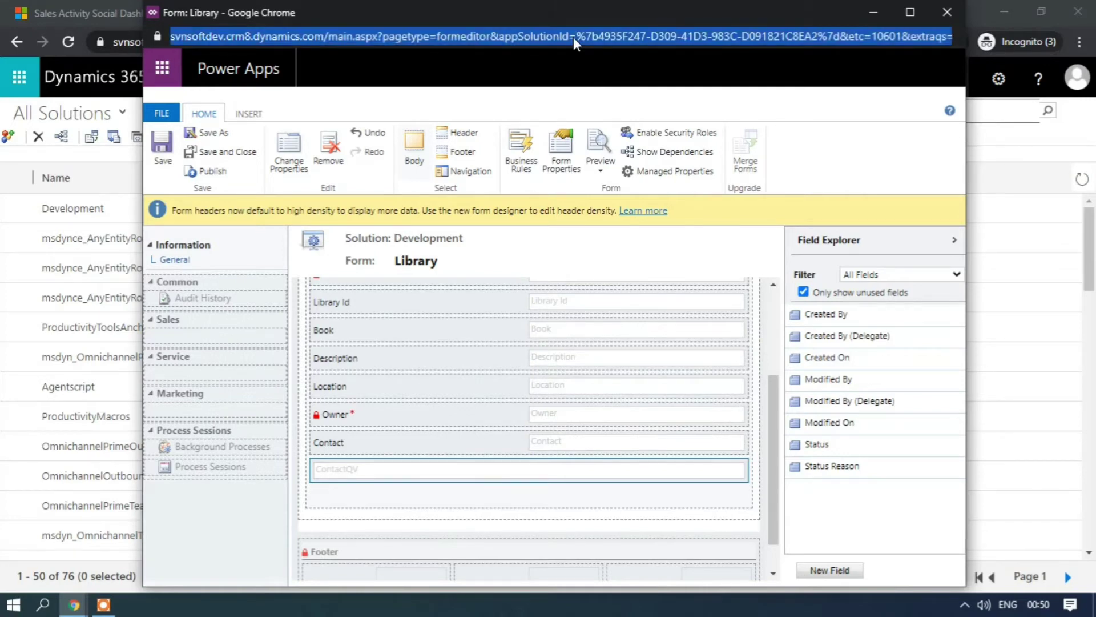
pyautogui.press('Return')
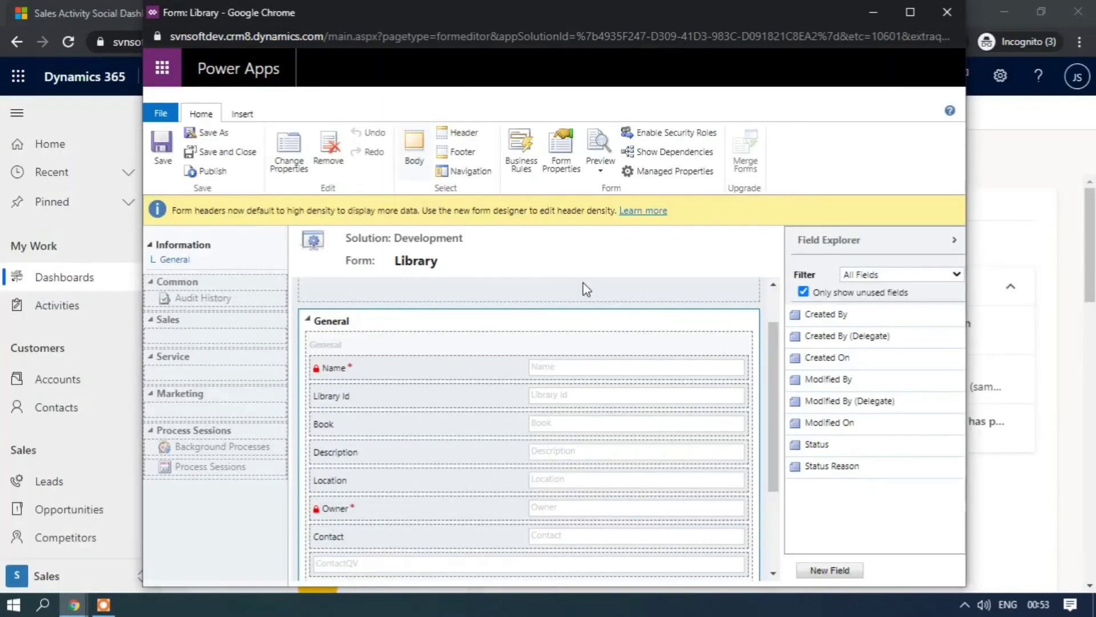
# Step: Minimize the form editor and solution windows and open the Libraries list in Sales Hub
pyautogui.click(876, 15)
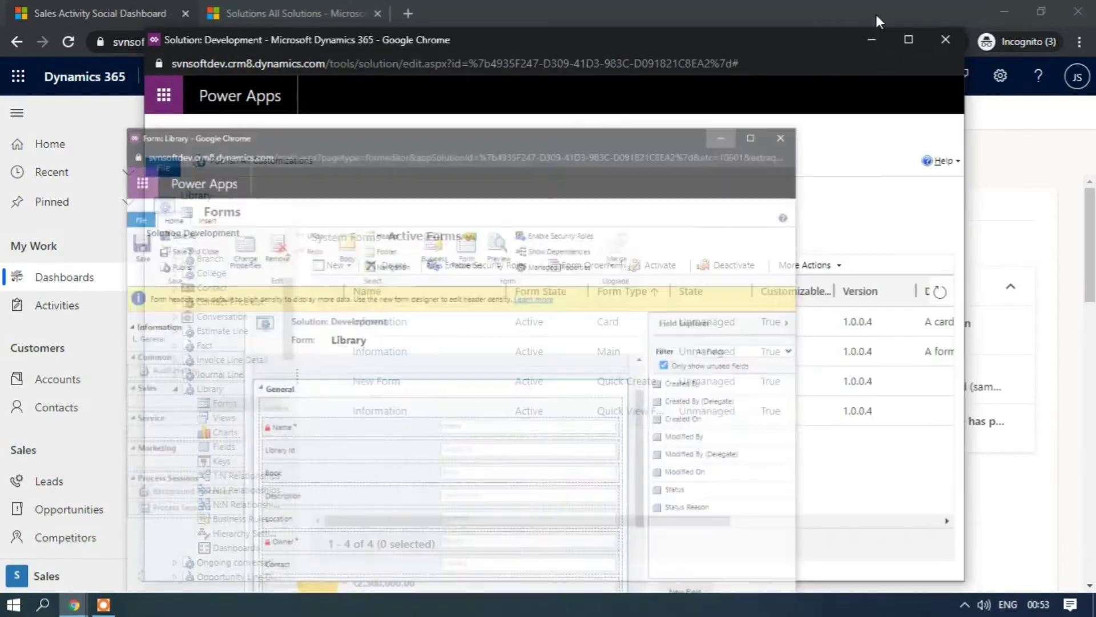
pyautogui.click(873, 39)
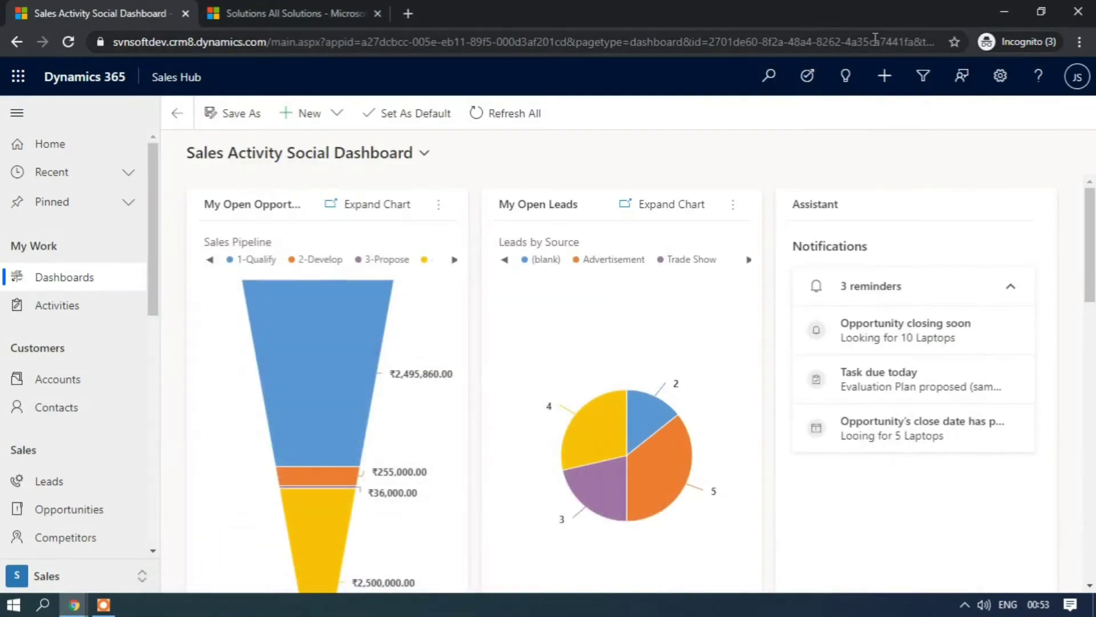
pyautogui.scroll(-3, 61, 423)
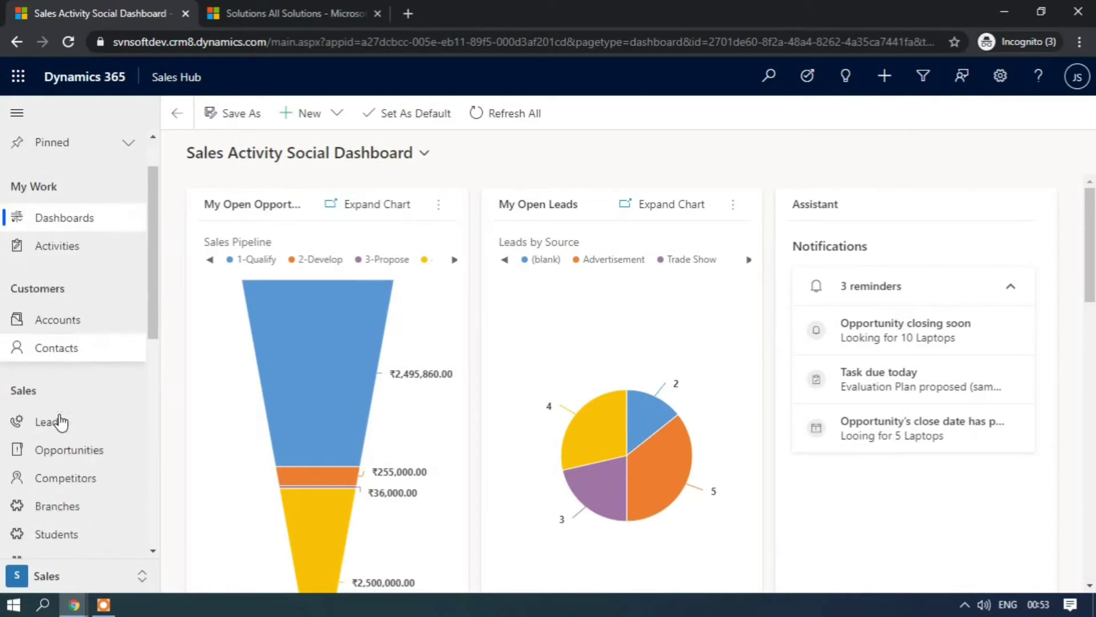
pyautogui.click(61, 436)
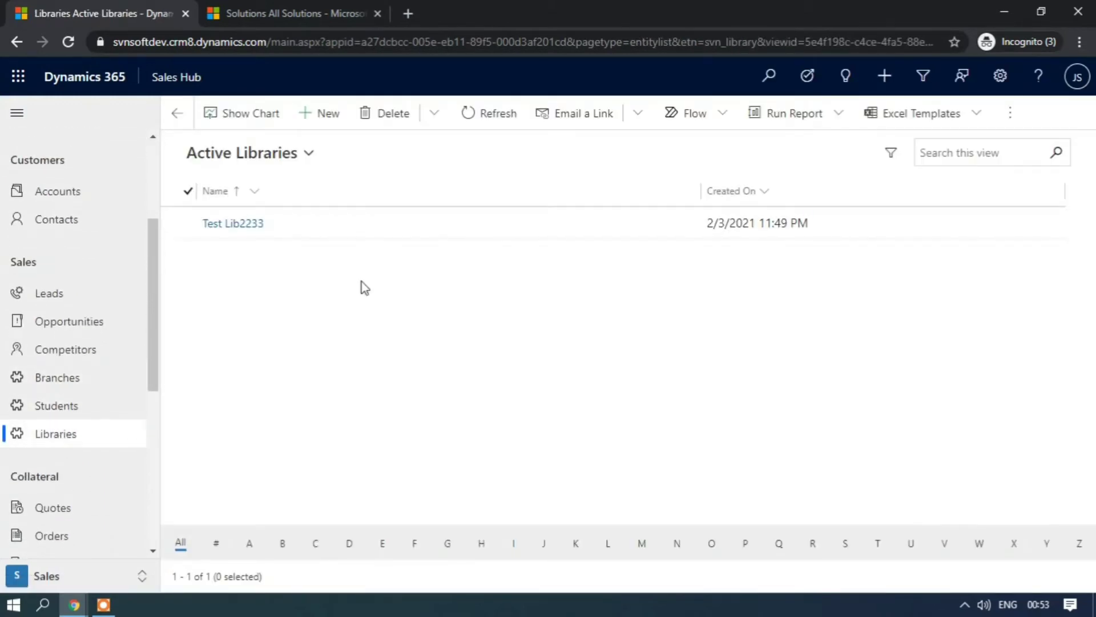
# Step: Start a new Library record and name it Lib44455
pyautogui.click(333, 117)
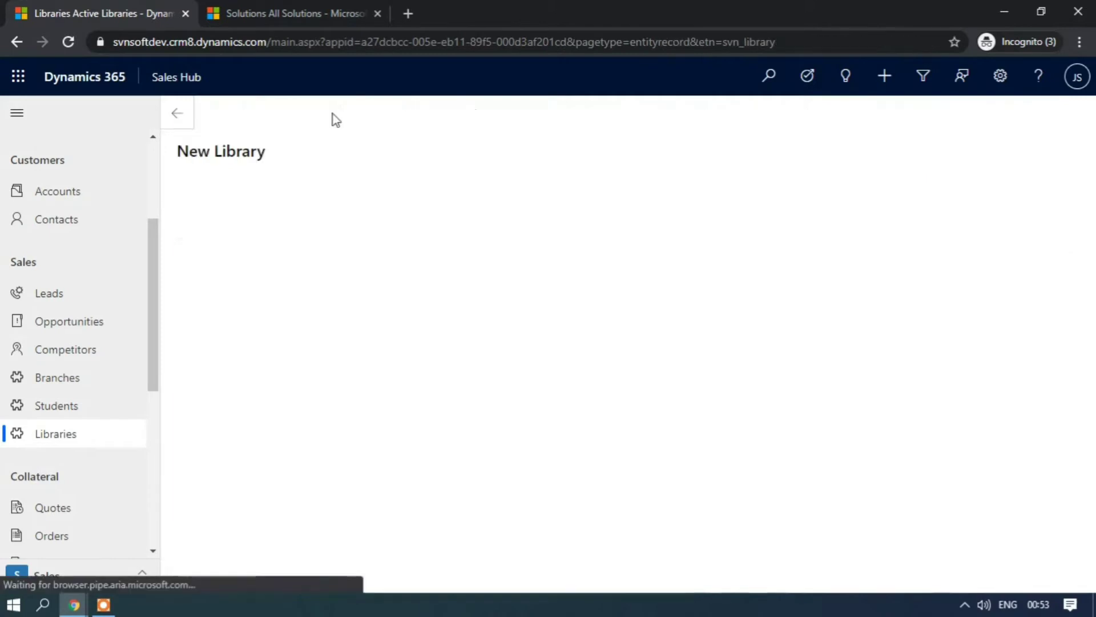
pyautogui.click(370, 233)
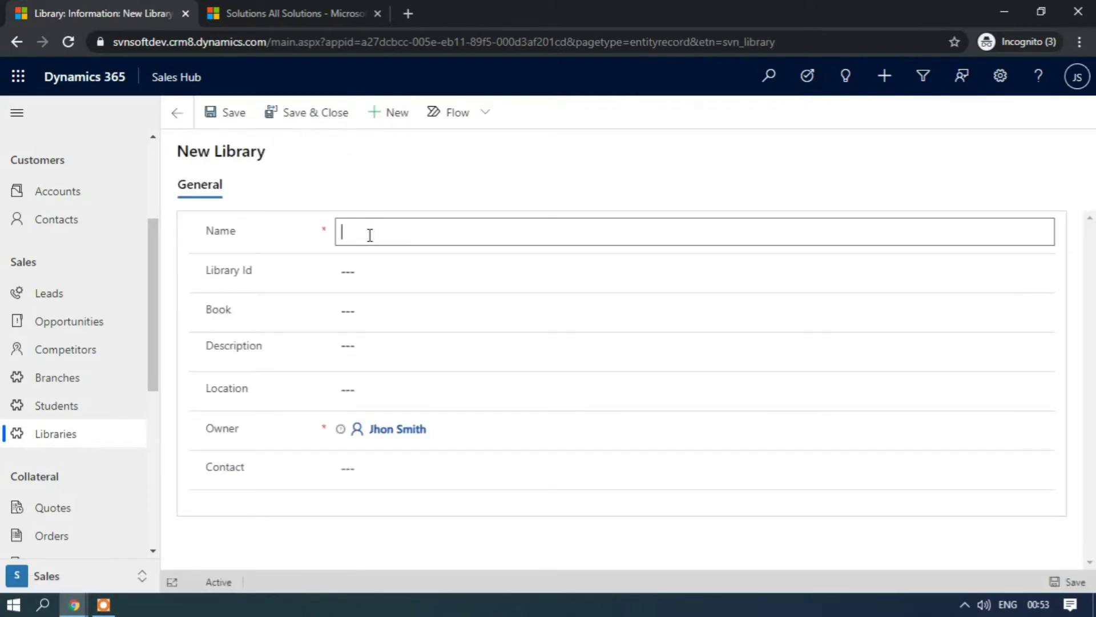
pyautogui.write('Lib')
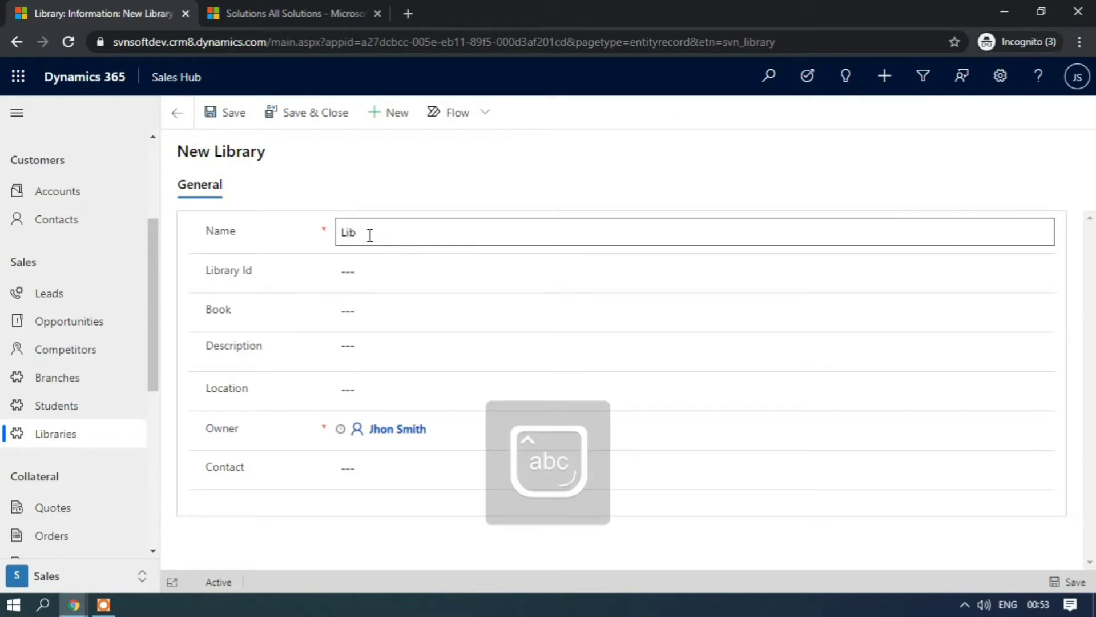
pyautogui.write('44455')
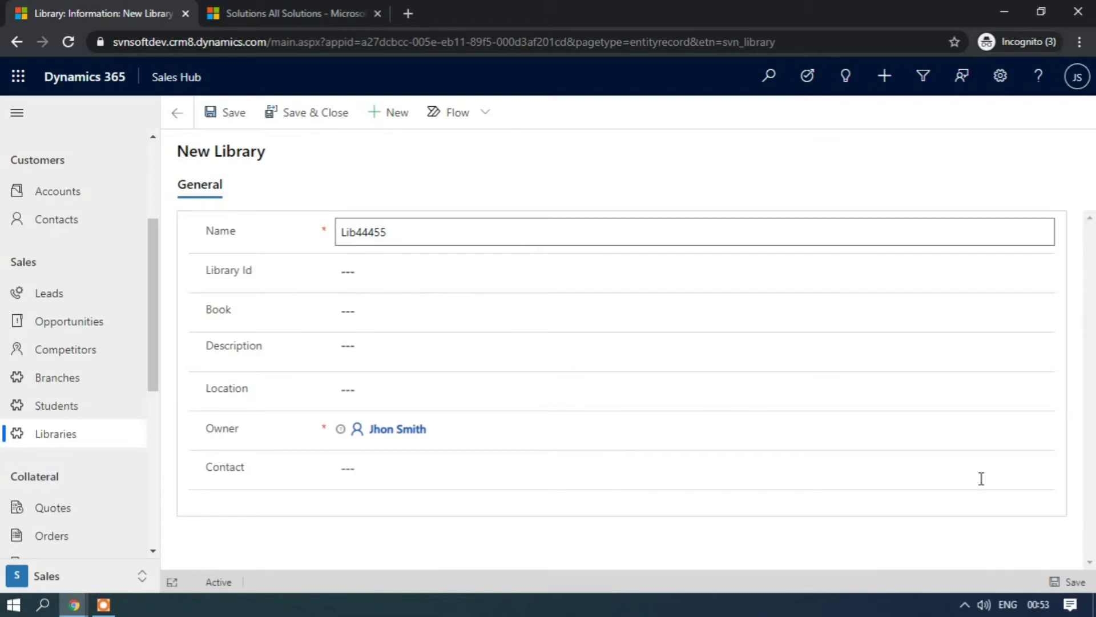
# Step: Set the new Library record's Contact to the sample contact and check the email and mobile phone in the quick view
pyautogui.click(1043, 472)
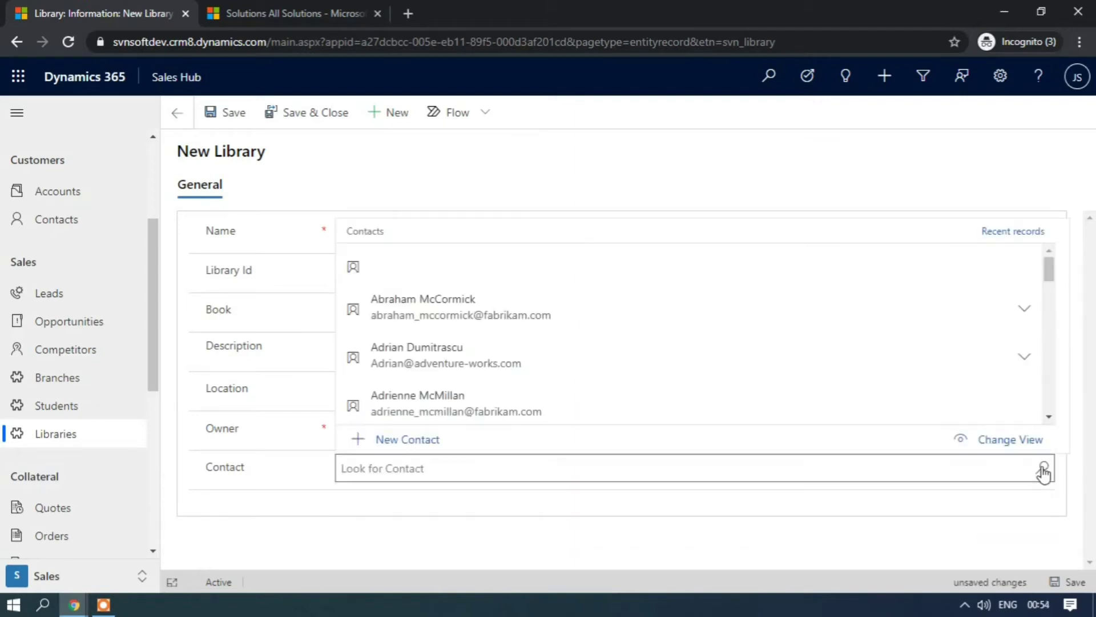
pyautogui.write('g')
pyautogui.press('BackSpace')
pyautogui.write('ji')
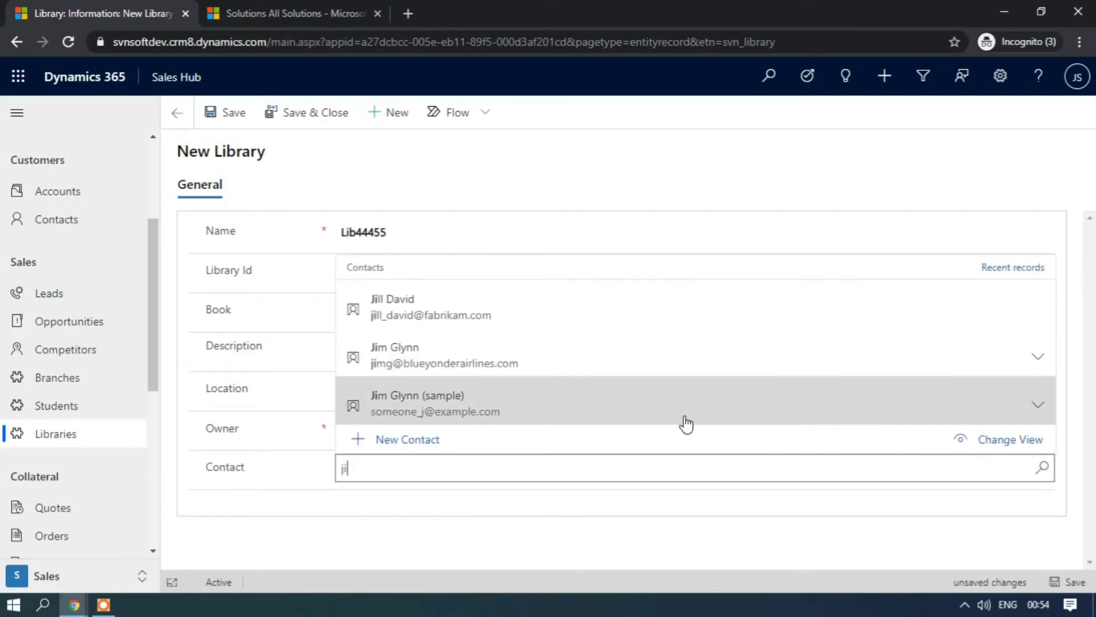
pyautogui.click(601, 397)
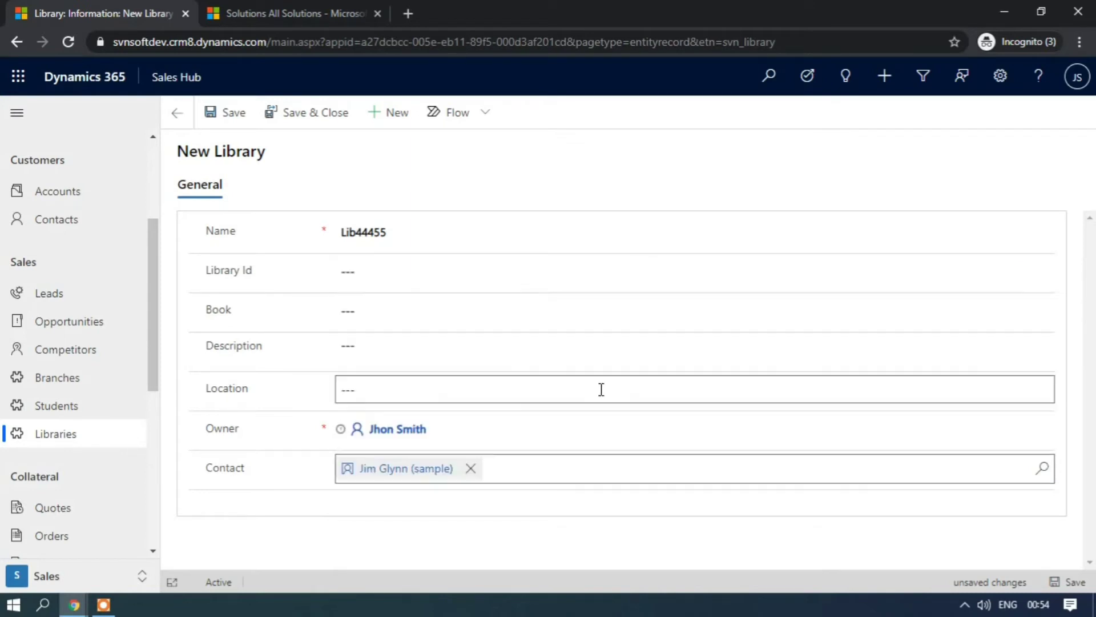
pyautogui.scroll(-2, 573, 475)
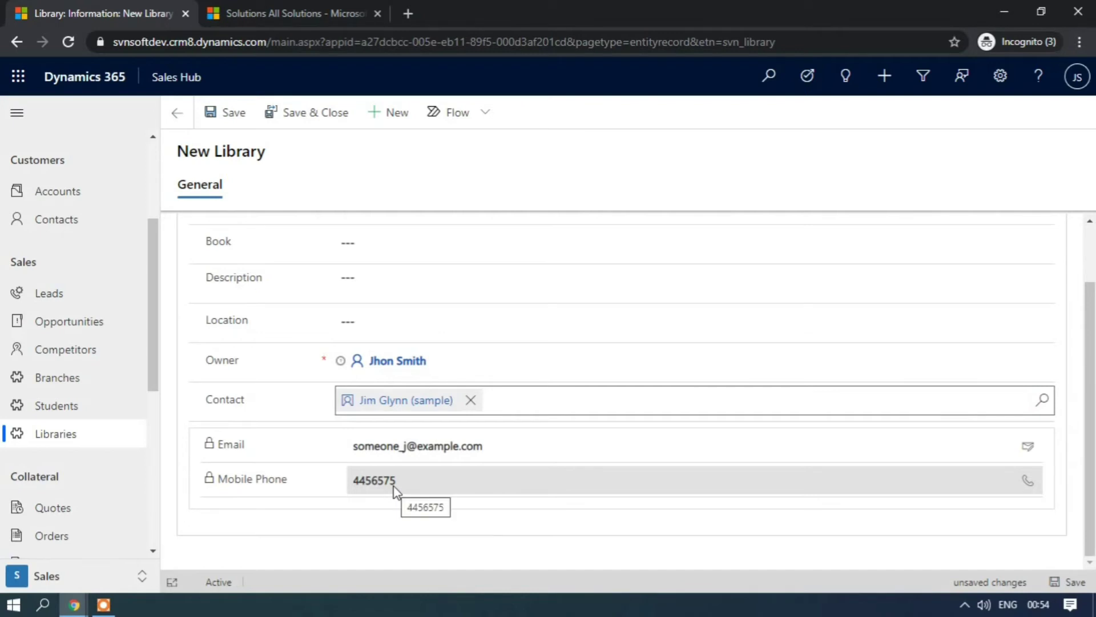
# Step: Clear the Contact lookup on the new Library record, then select the same sample contact again and check the quick view
pyautogui.click(471, 399)
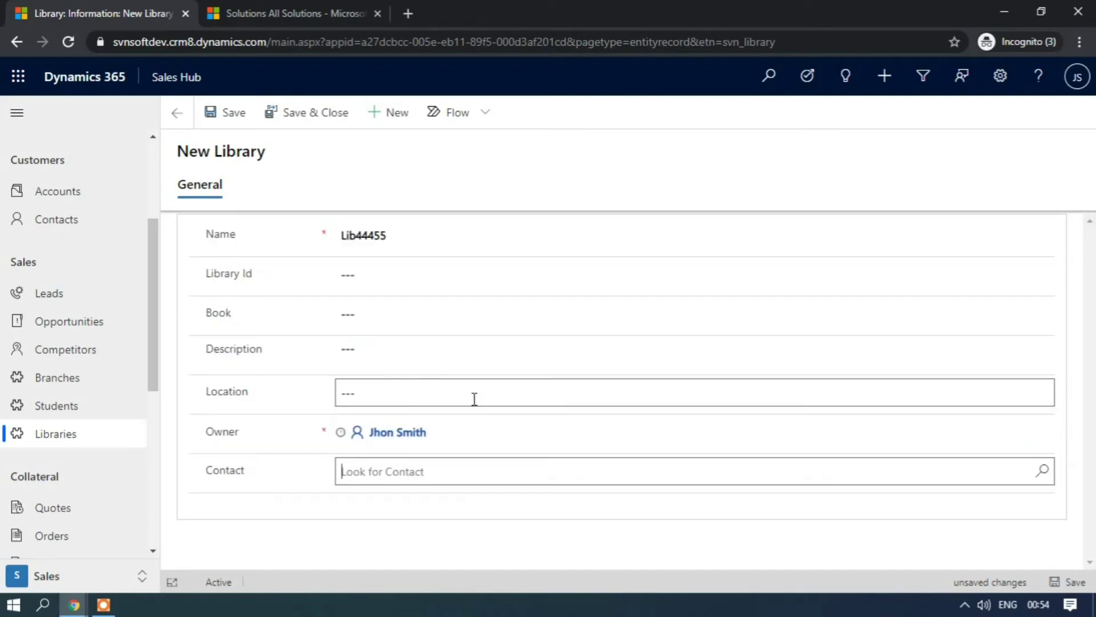
pyautogui.click(749, 474)
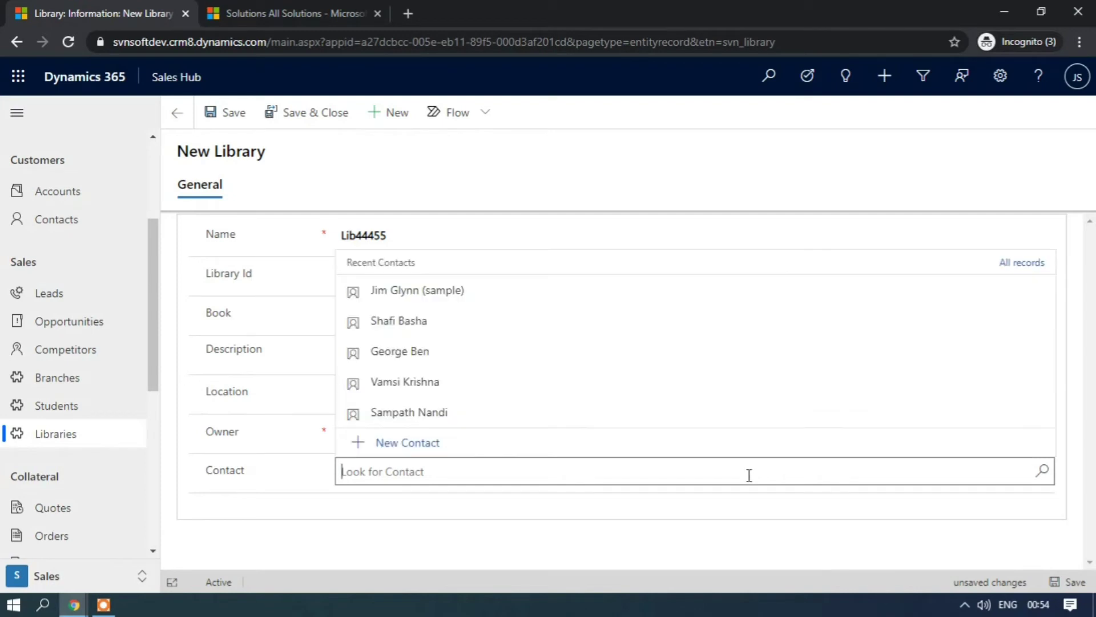
pyautogui.write('jim')
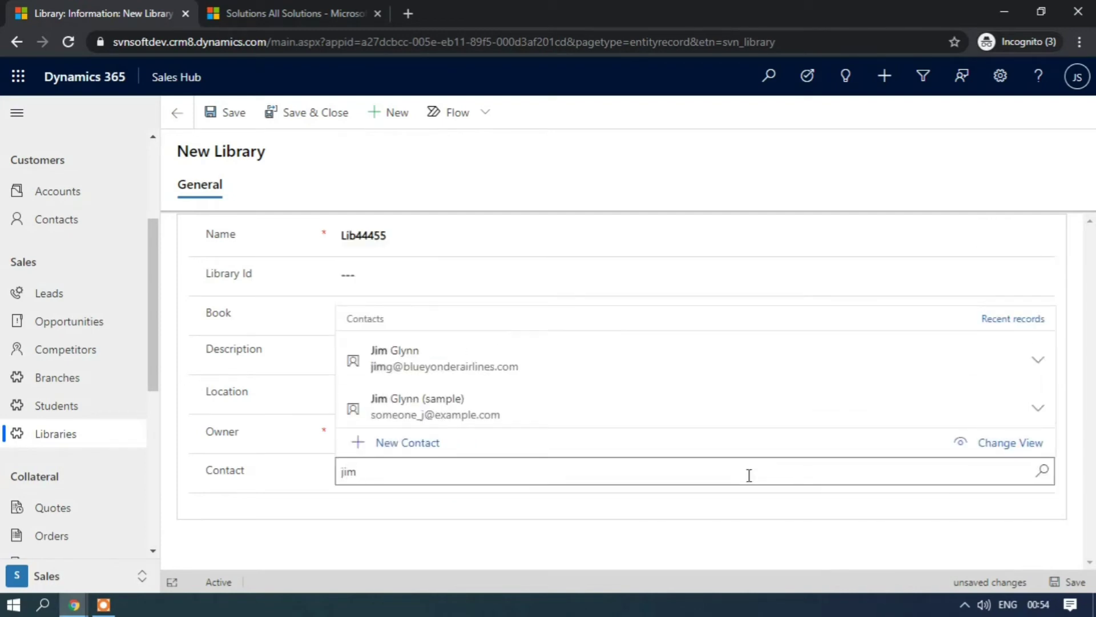
pyautogui.click(561, 406)
pyautogui.click(561, 404)
pyautogui.scroll(-1, 560, 409)
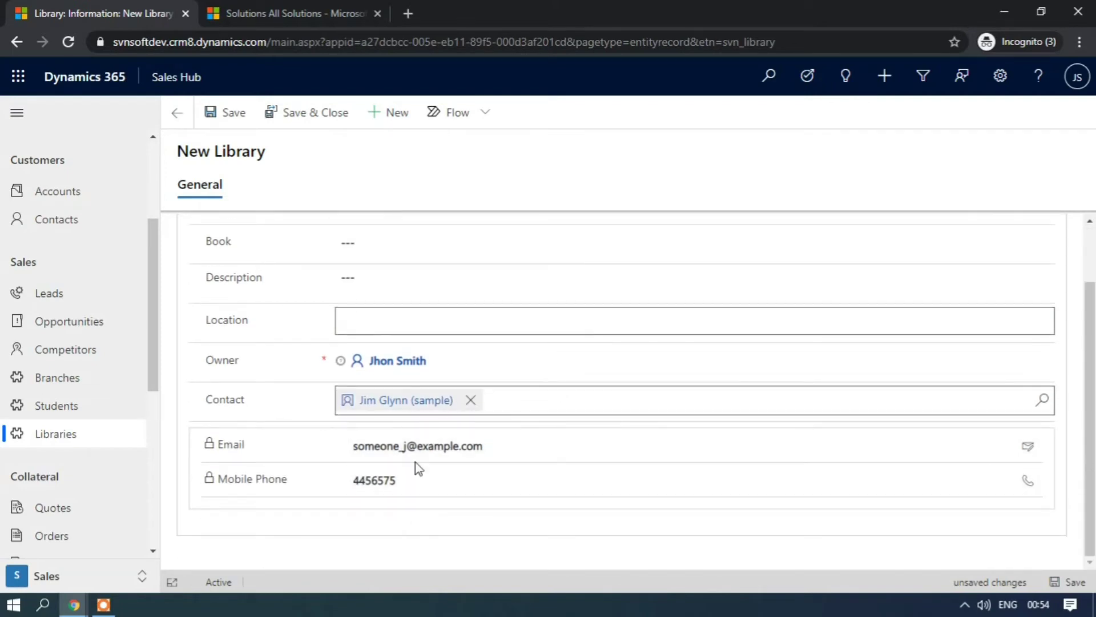
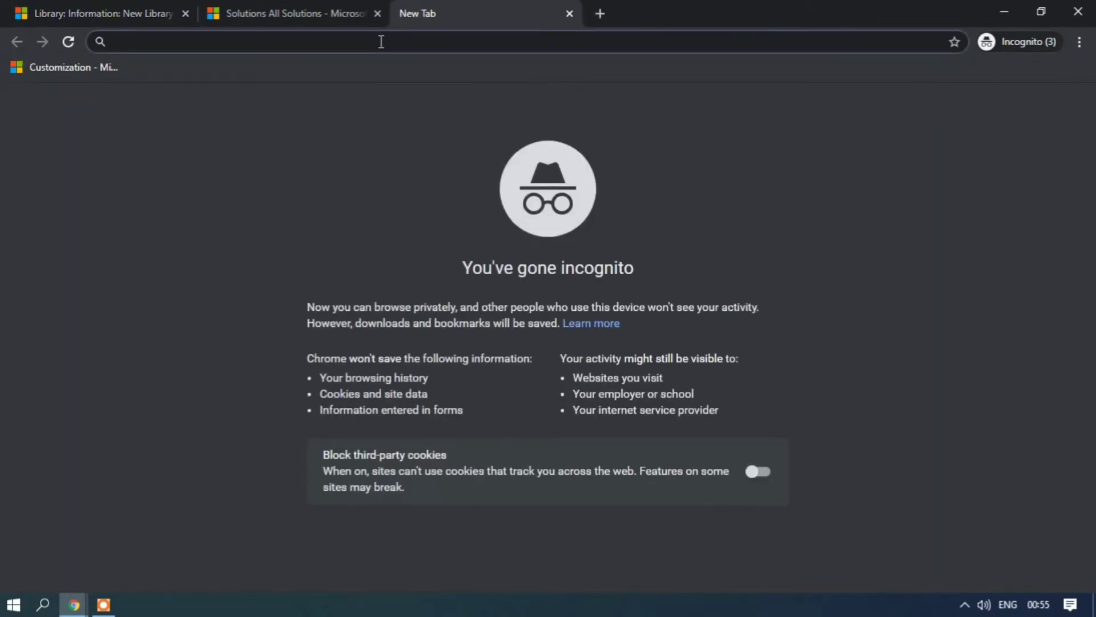
# Step: Go to make.powerapps.com in the new browser tab and switch to the Developement environment
pyautogui.write('make.power')
pyautogui.write('apps.xom')
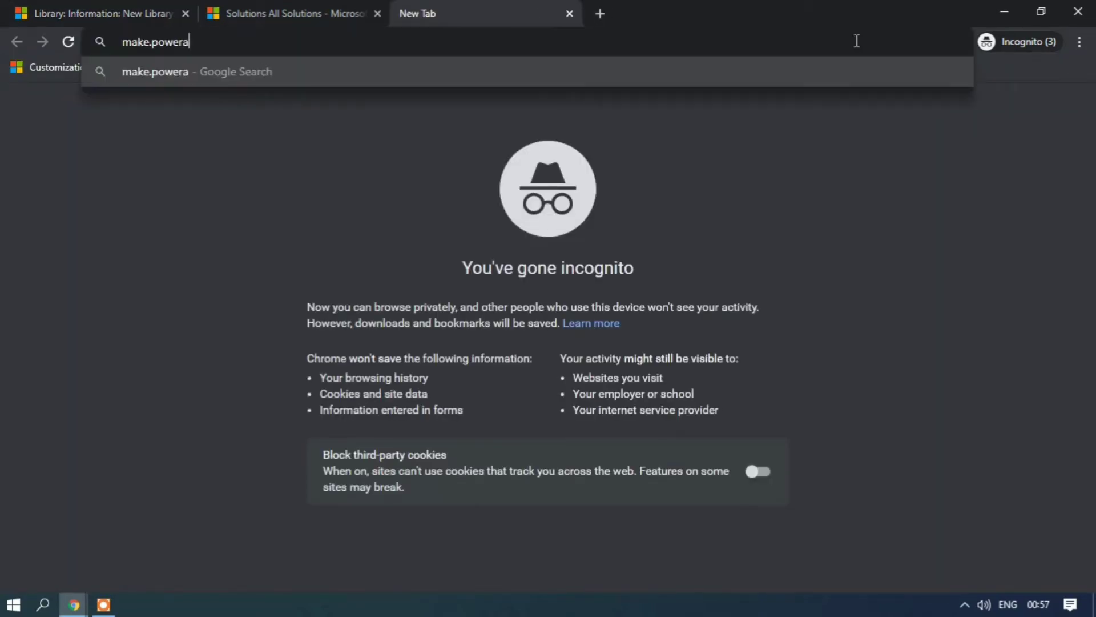
pyautogui.press('BackSpace')
pyautogui.press('BackSpace')
pyautogui.press('BackSpace')
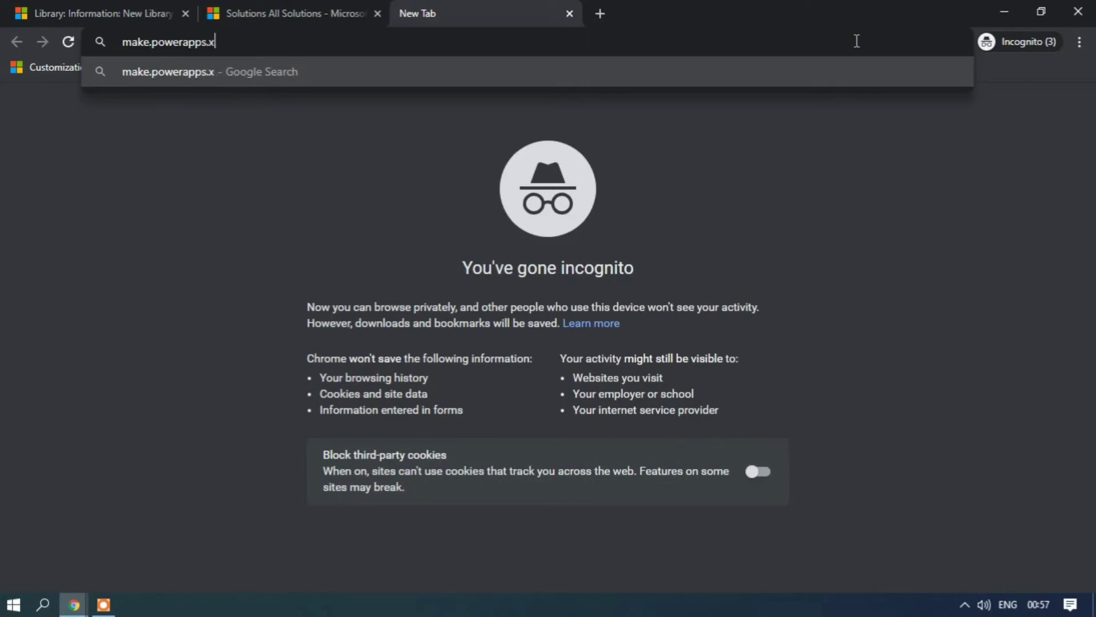
pyautogui.write('com')
pyautogui.press('Return')
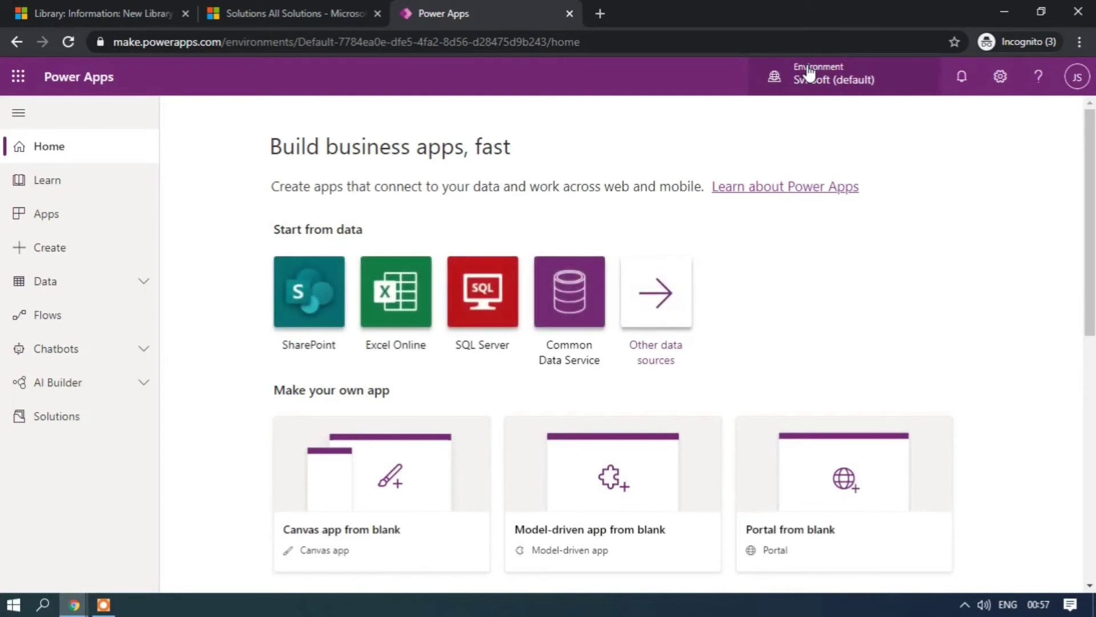
pyautogui.click(808, 73)
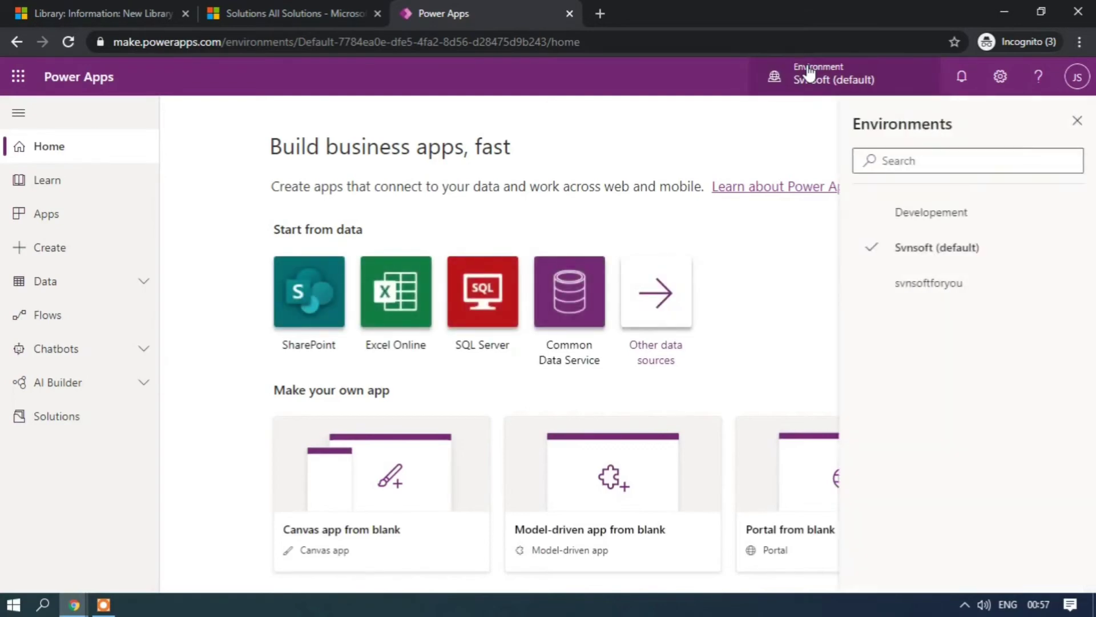
pyautogui.click(916, 217)
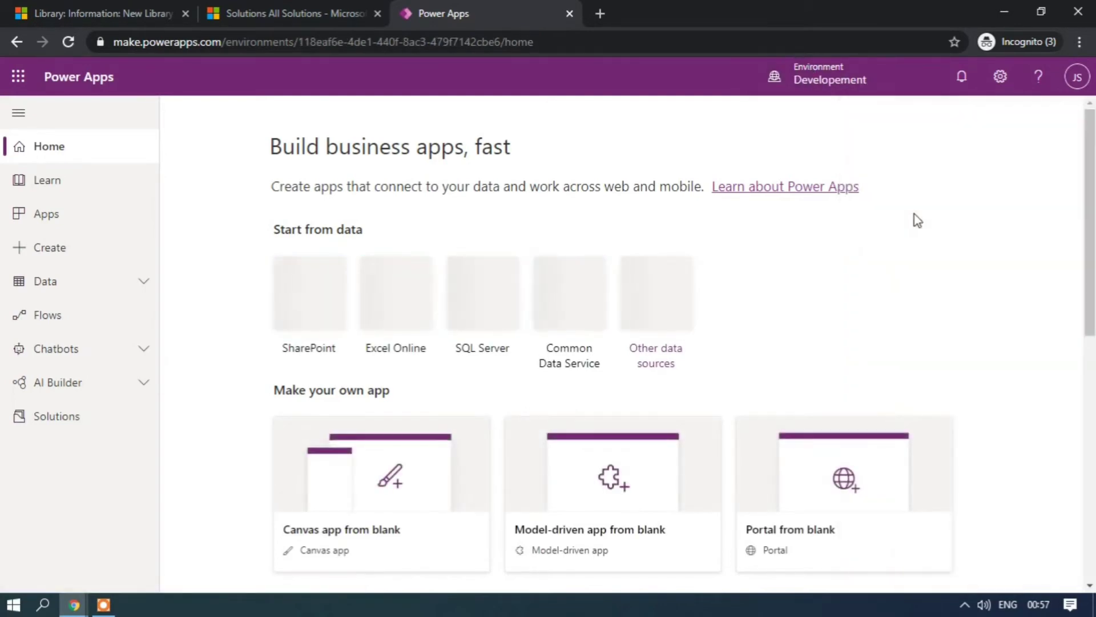
# Step: Open the Student table from the Development solution
pyautogui.click(79, 419)
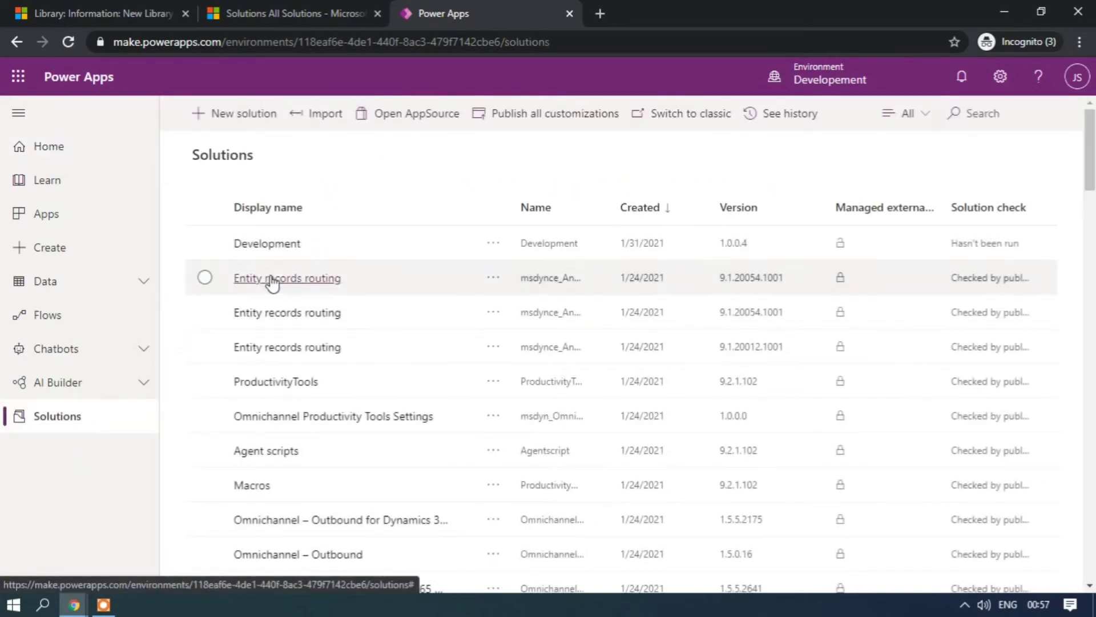
pyautogui.click(265, 244)
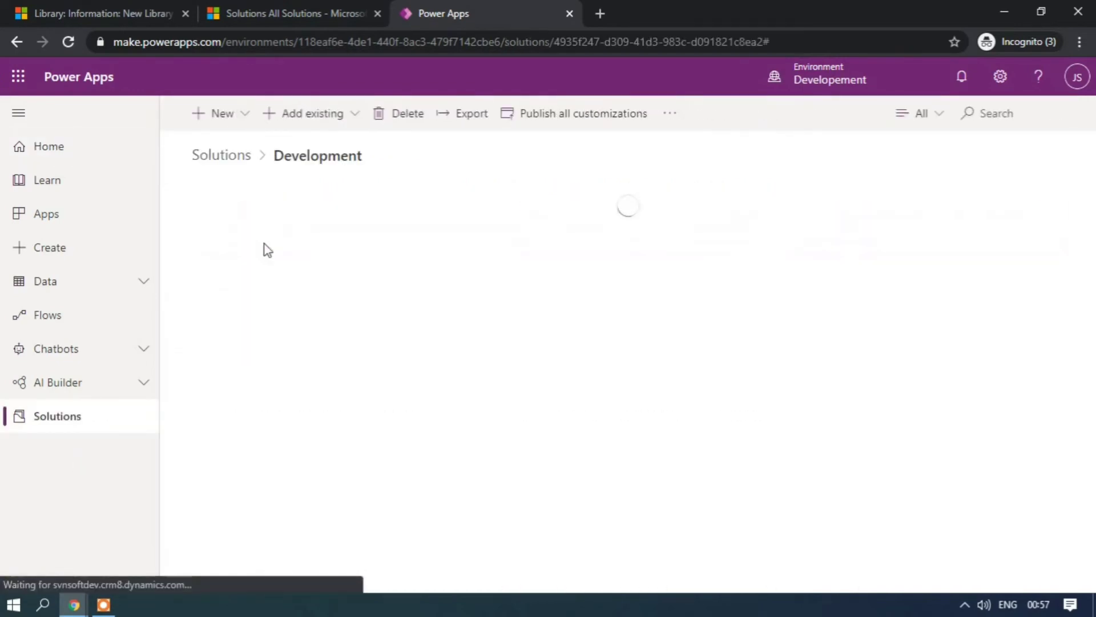
pyautogui.scroll(-5, 287, 363)
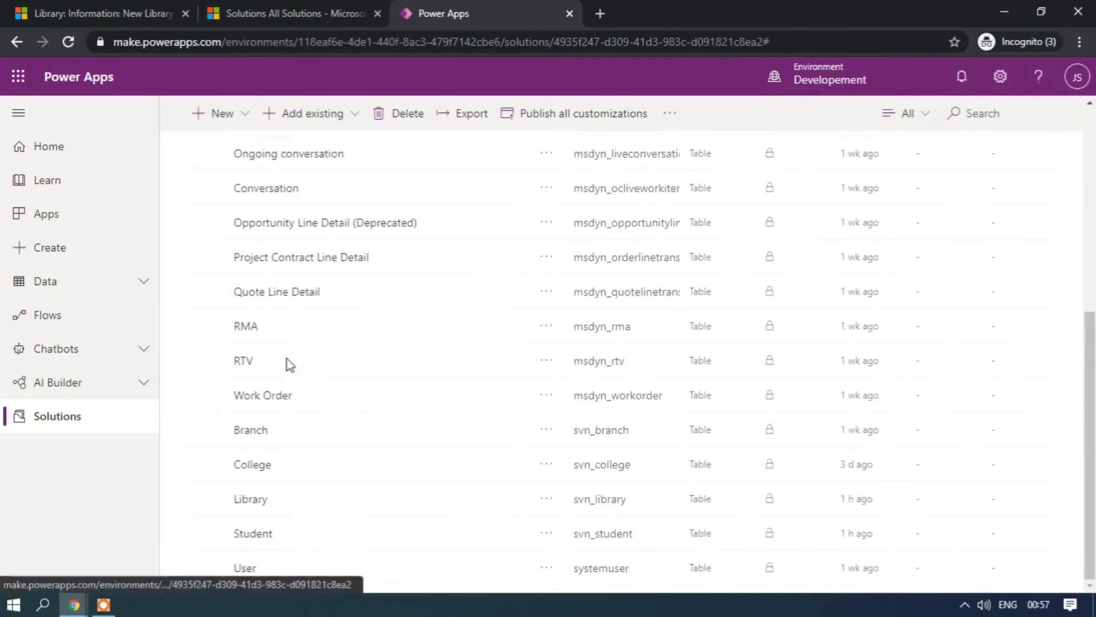
pyautogui.click(255, 531)
pyautogui.click(256, 539)
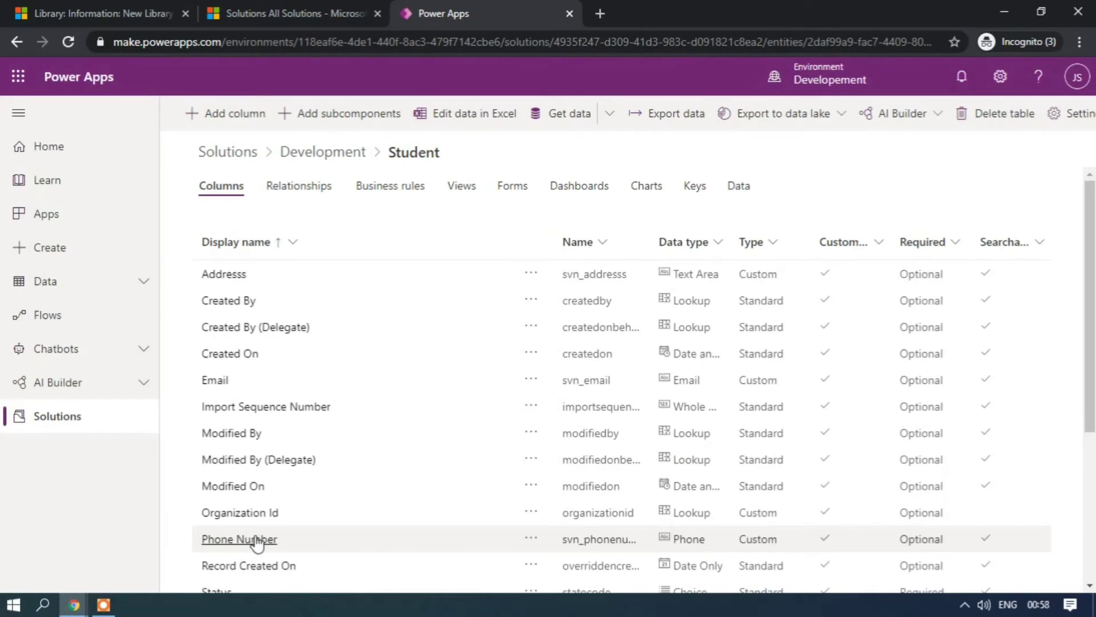
# Step: Add a column to the Student table with the display name Contact and the Lookup data type
pyautogui.click(239, 116)
pyautogui.click(952, 132)
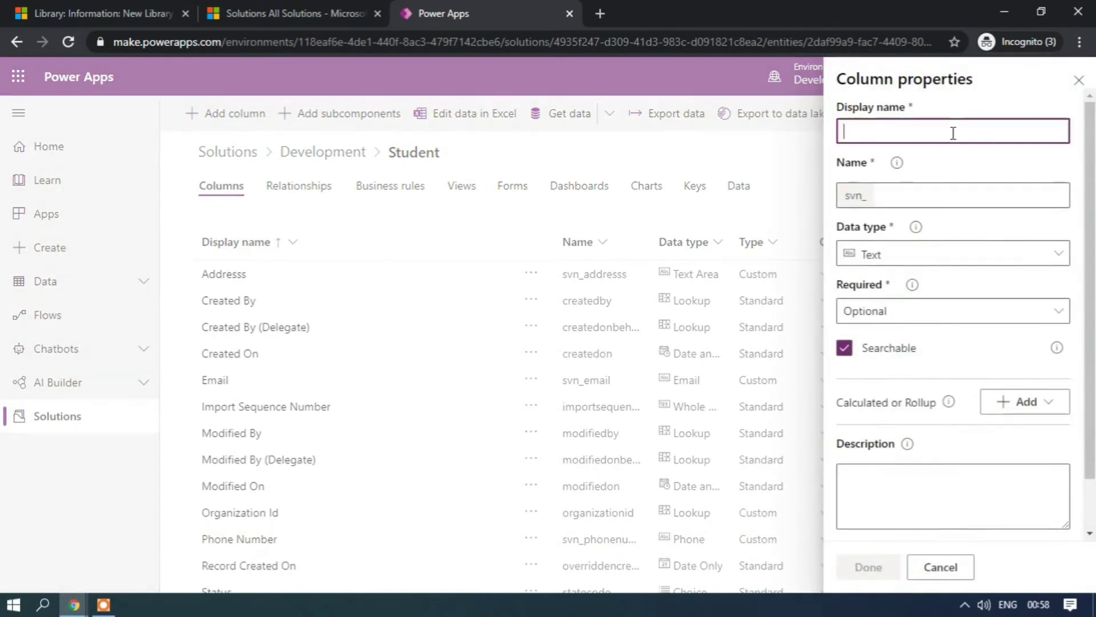
pyautogui.write('Contact')
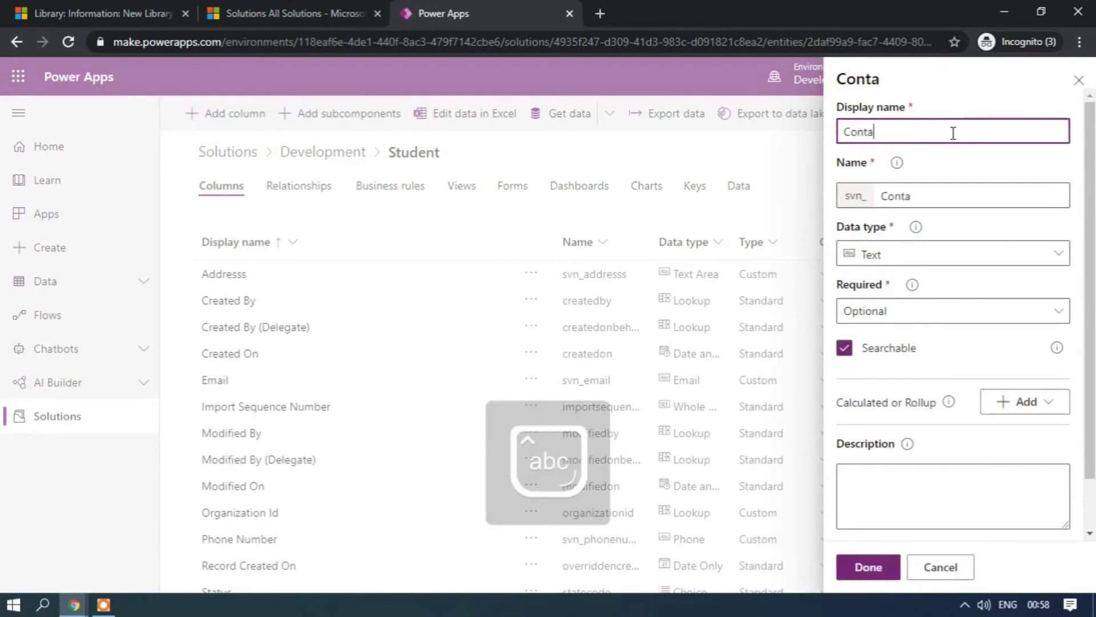
pyautogui.click(948, 263)
pyautogui.scroll(-4, 657, 443)
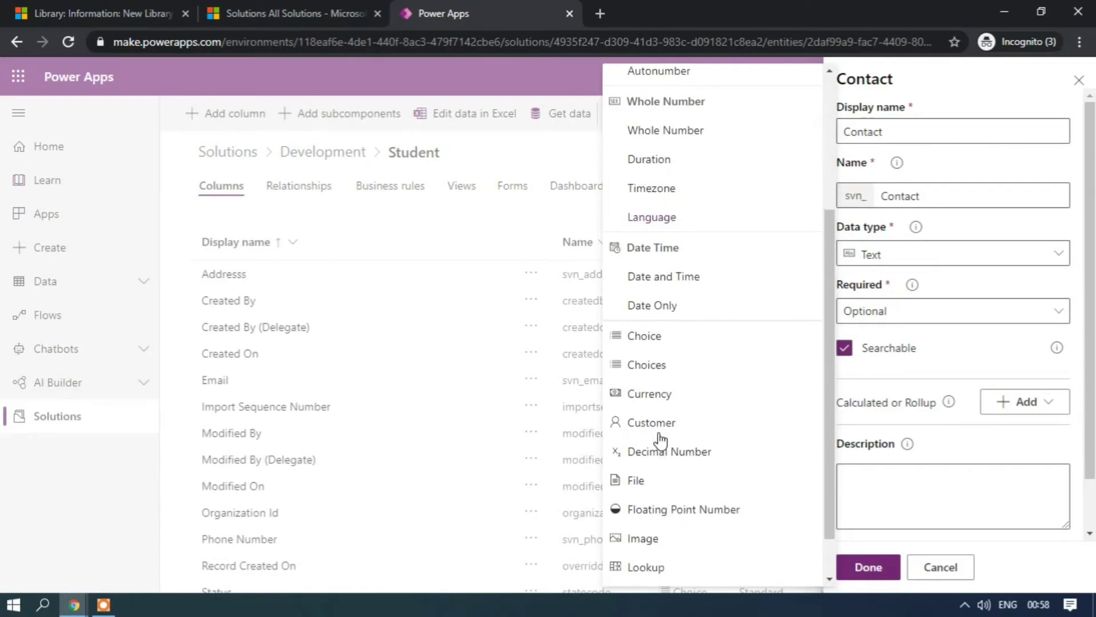
pyautogui.click(657, 514)
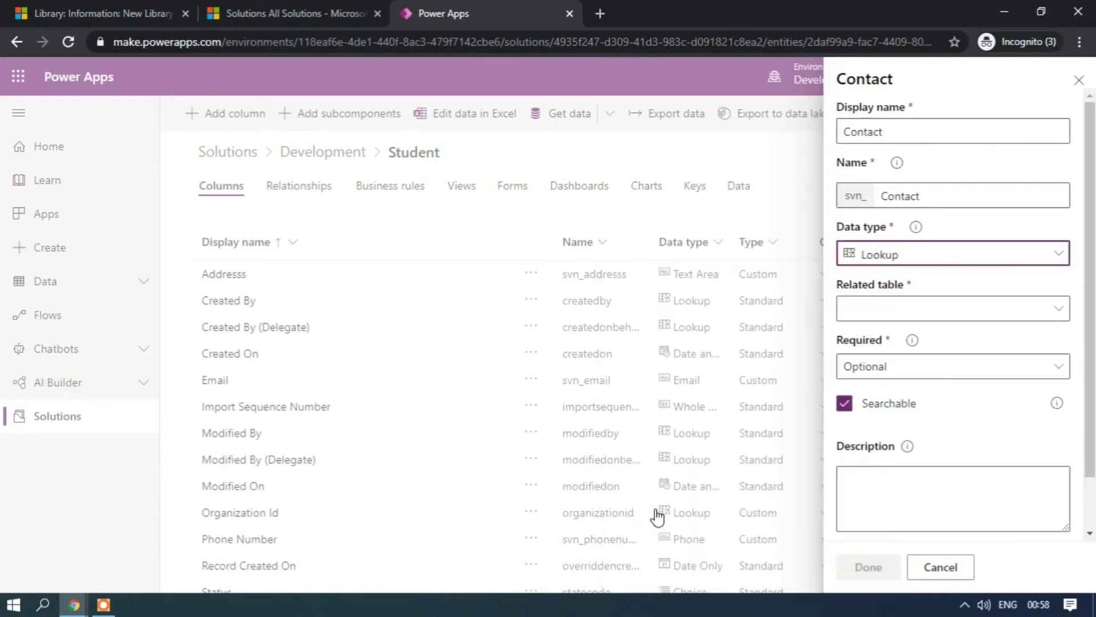
# Step: Set the lookup column's related table to Contact, finish the column and save the Student table
pyautogui.click(1007, 311)
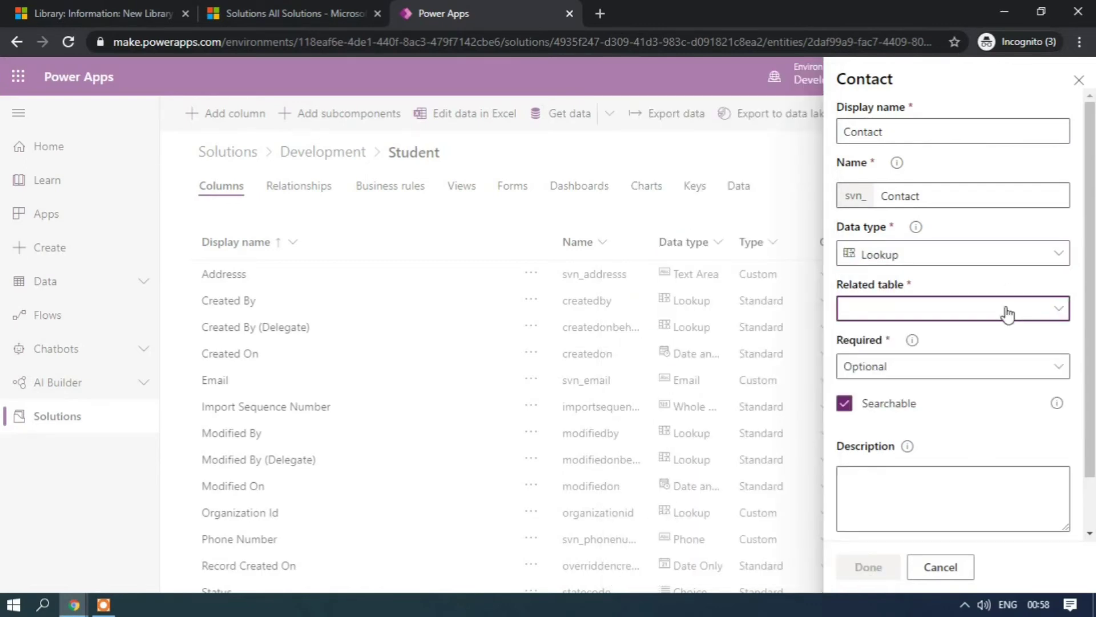
pyautogui.scroll(-15, 721, 384)
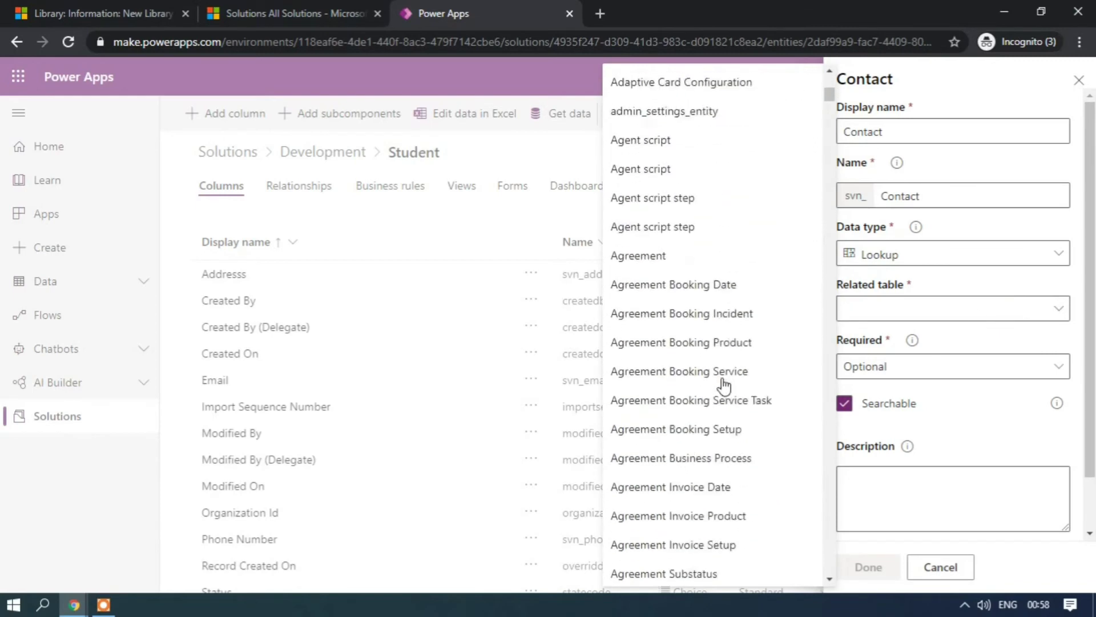
pyautogui.scroll(-20, 724, 386)
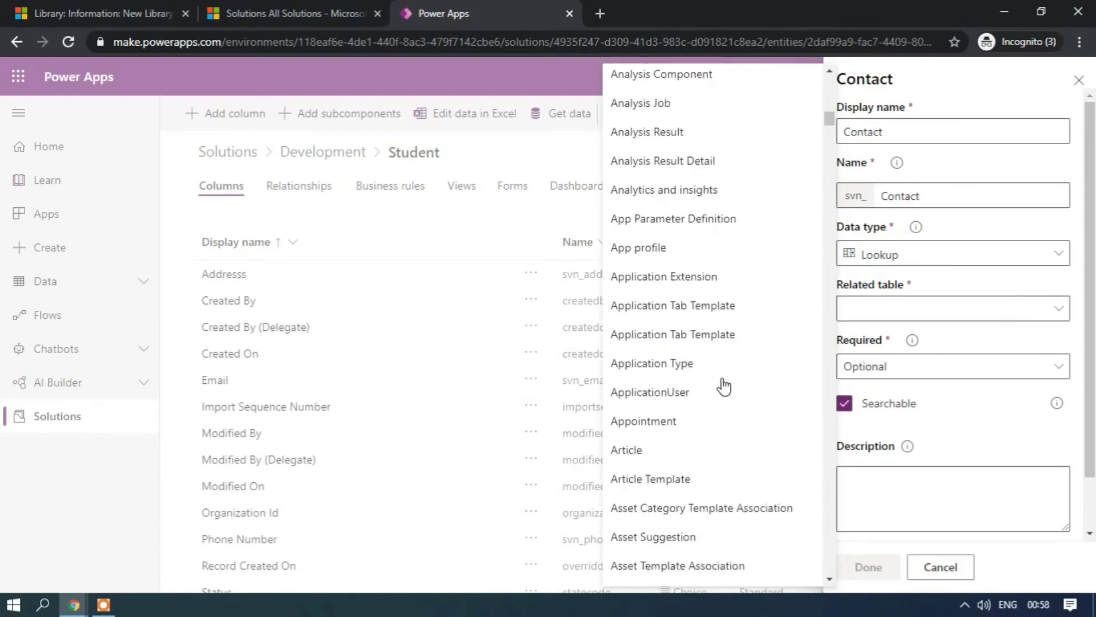
pyautogui.scroll(-18, 724, 386)
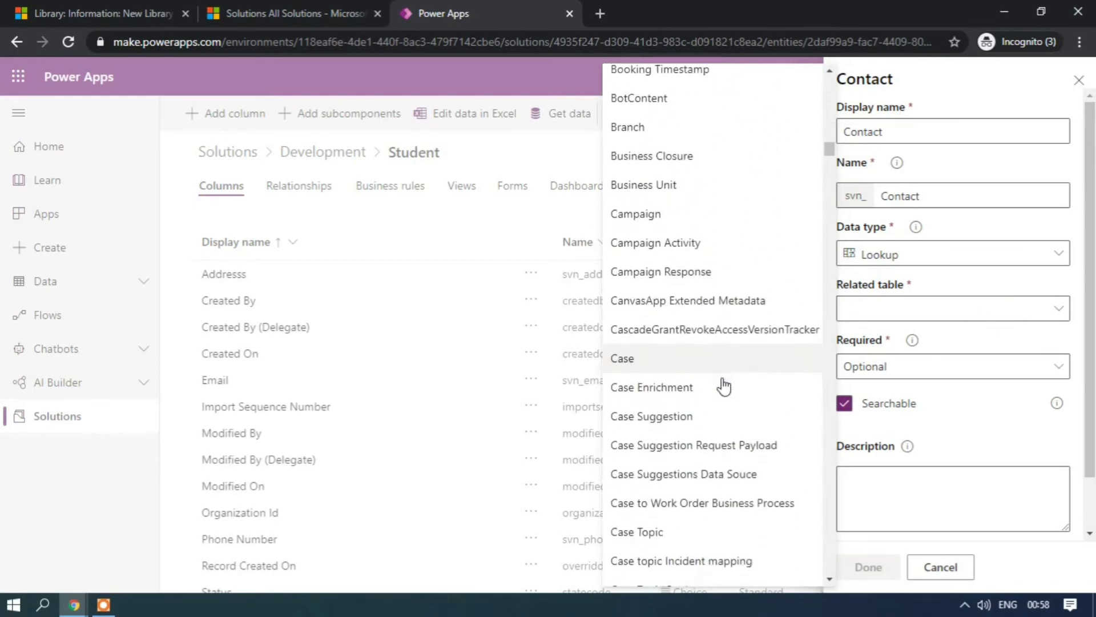
pyautogui.scroll(-5, 724, 387)
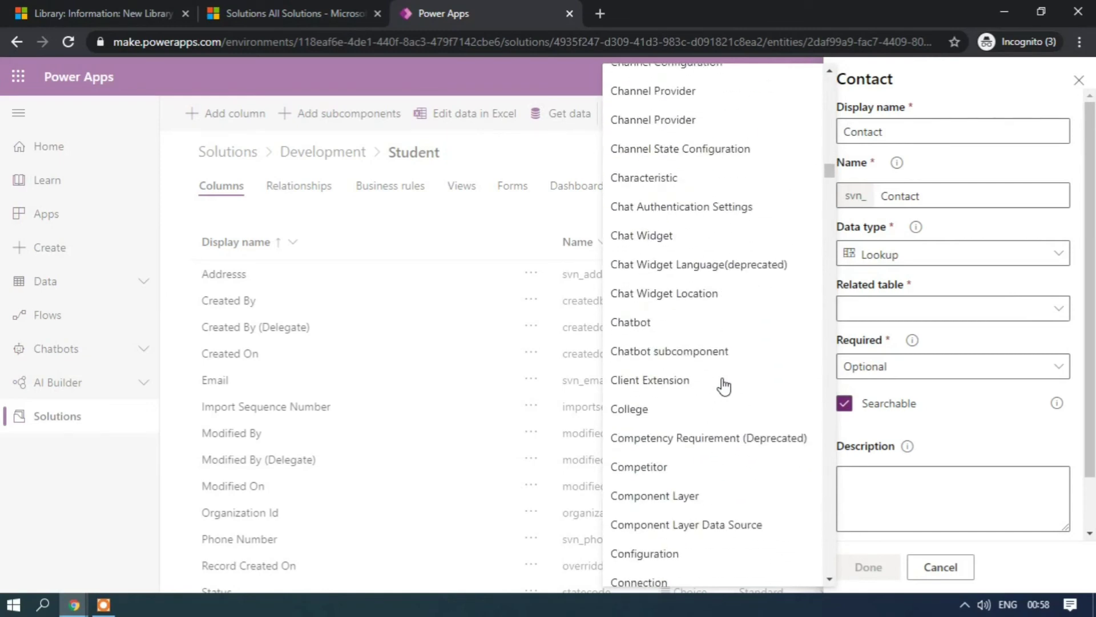
pyautogui.scroll(-9, 724, 385)
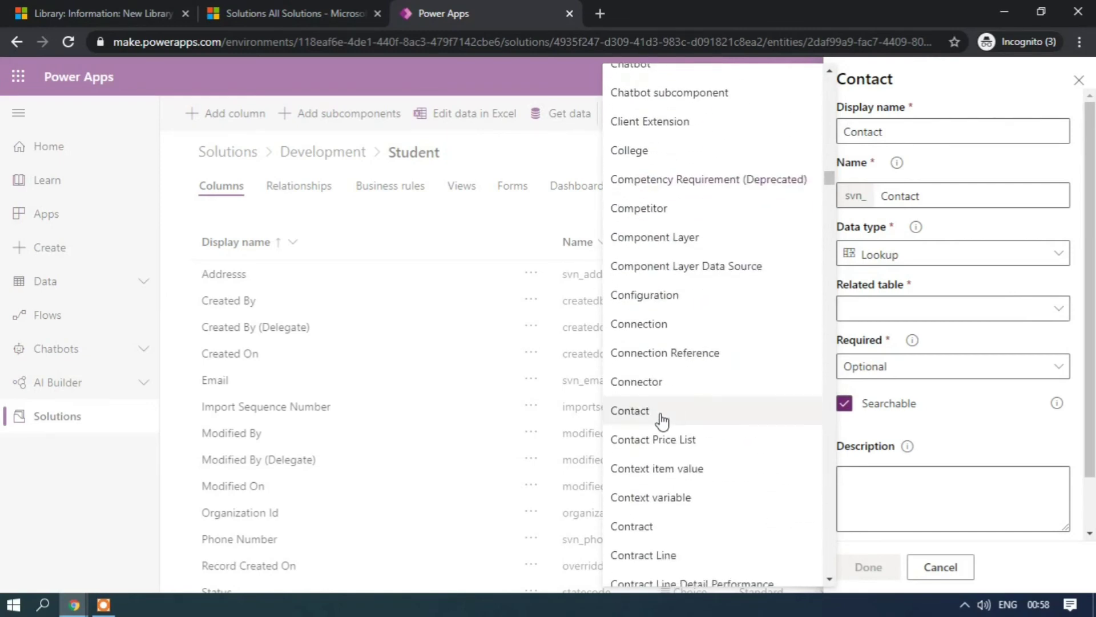
pyautogui.click(657, 417)
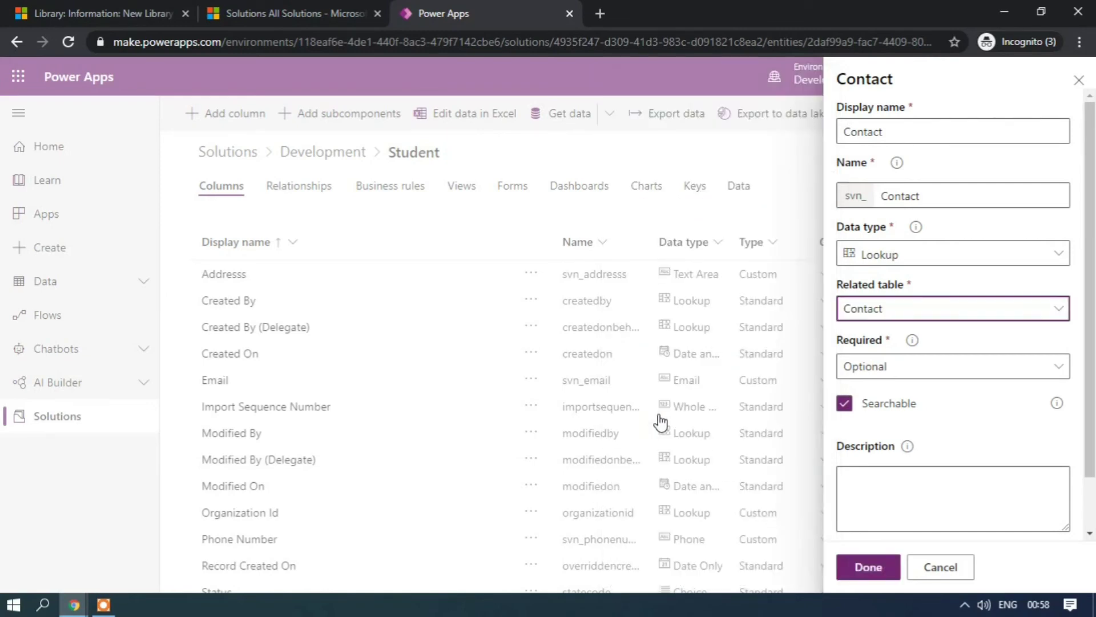
pyautogui.click(879, 569)
pyautogui.click(1047, 566)
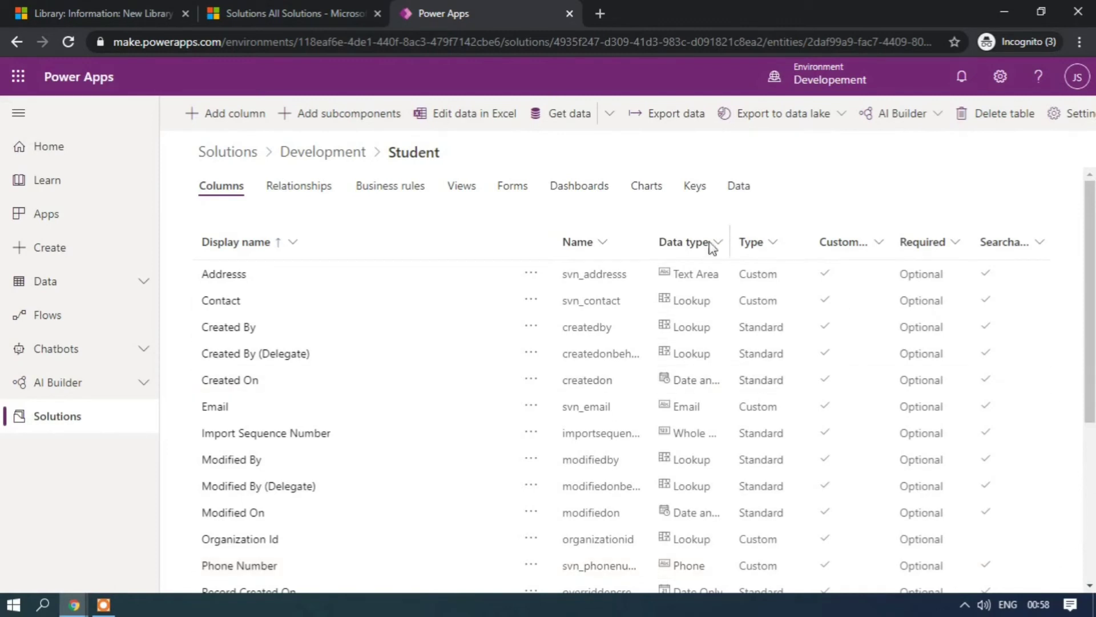
# Step: Open the Student table's Information main form for editing and add the Contact column to it
pyautogui.click(513, 194)
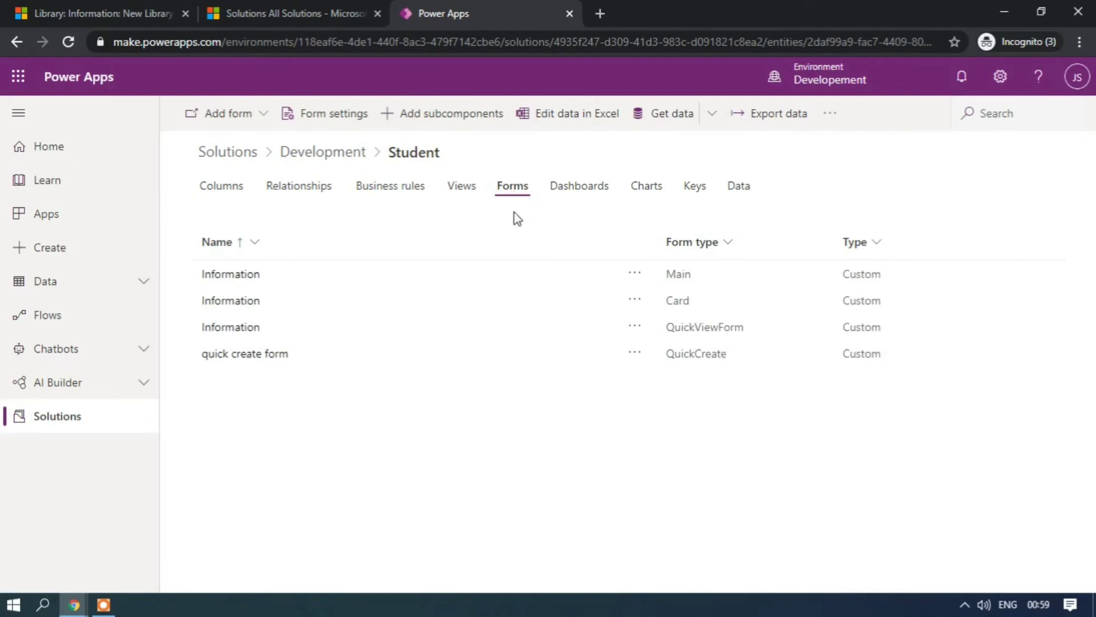
pyautogui.click(246, 275)
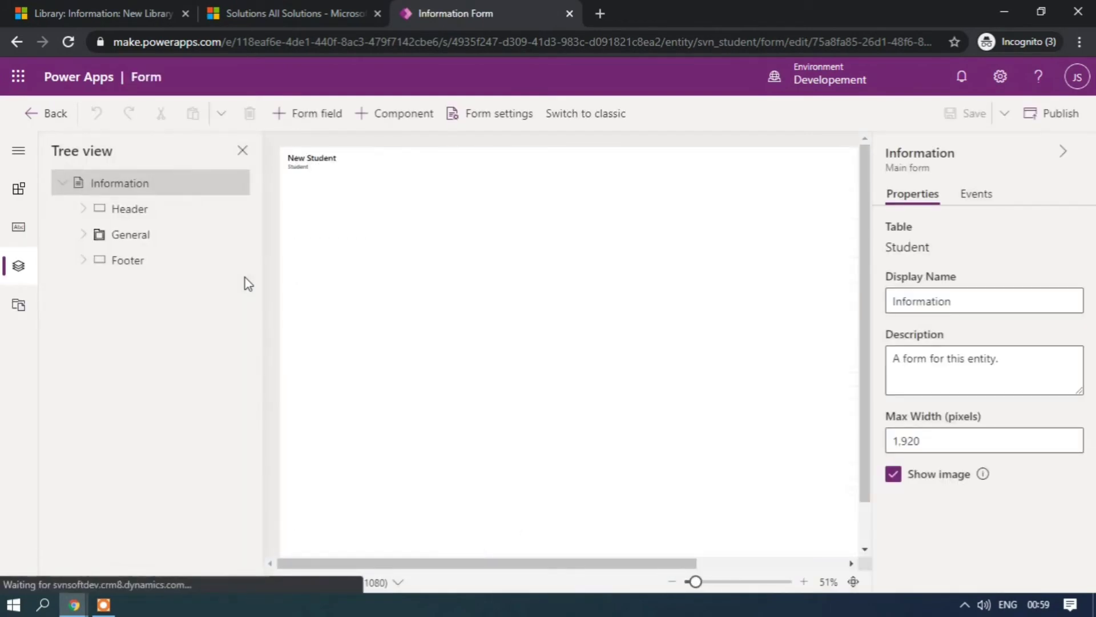
pyautogui.click(23, 231)
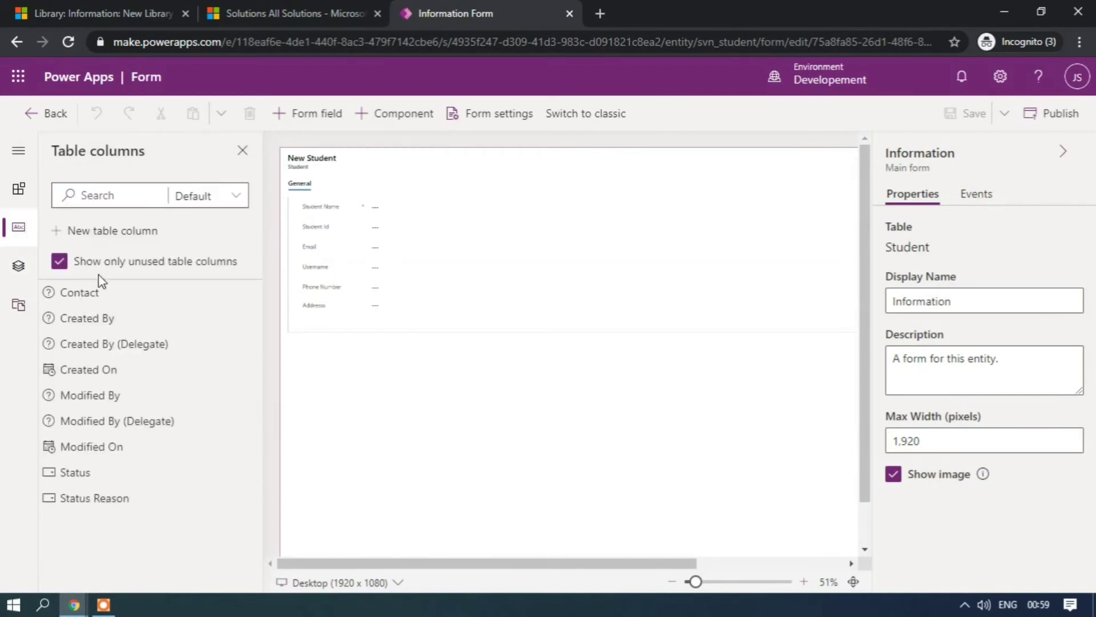
pyautogui.click(98, 294)
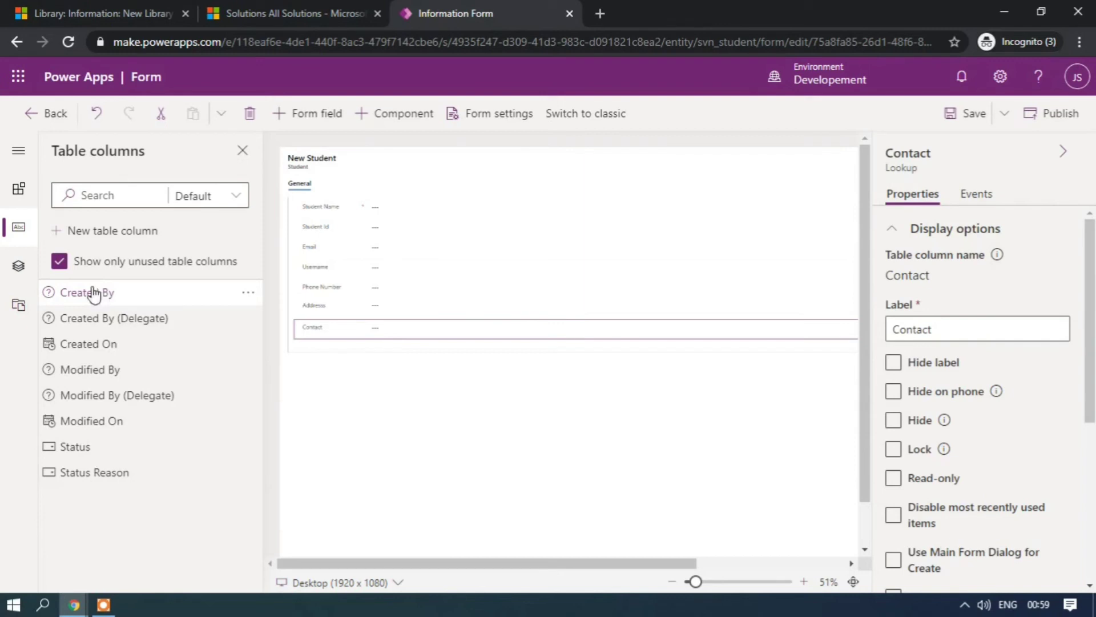
# Step: Add a quick view component to the Student form using the Contact lookup and Contact QV Form1
pyautogui.click(19, 189)
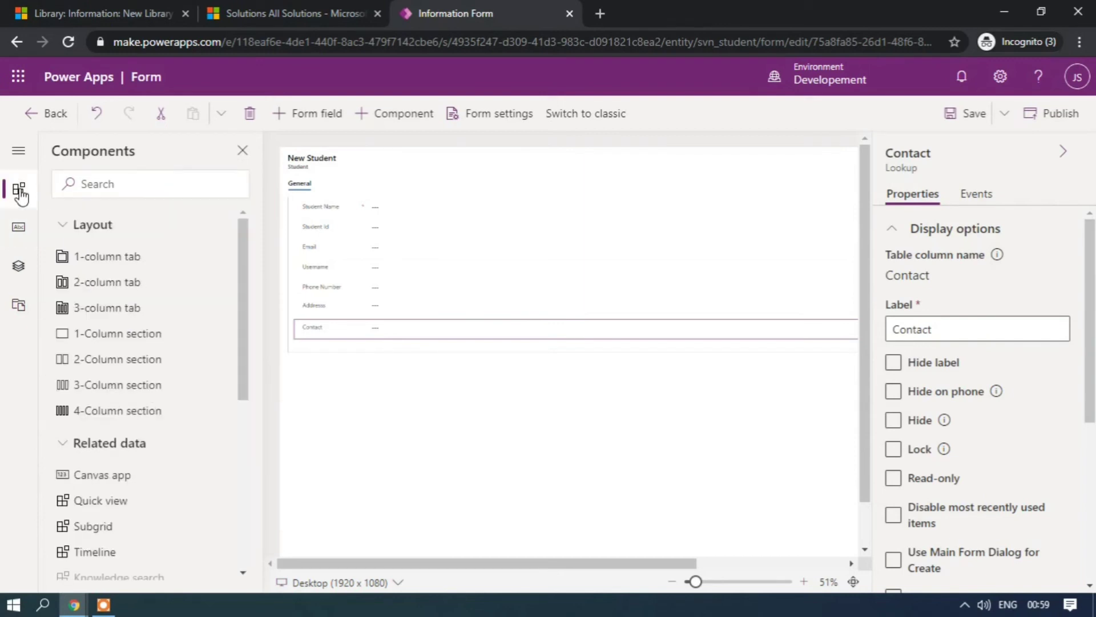
pyautogui.click(130, 502)
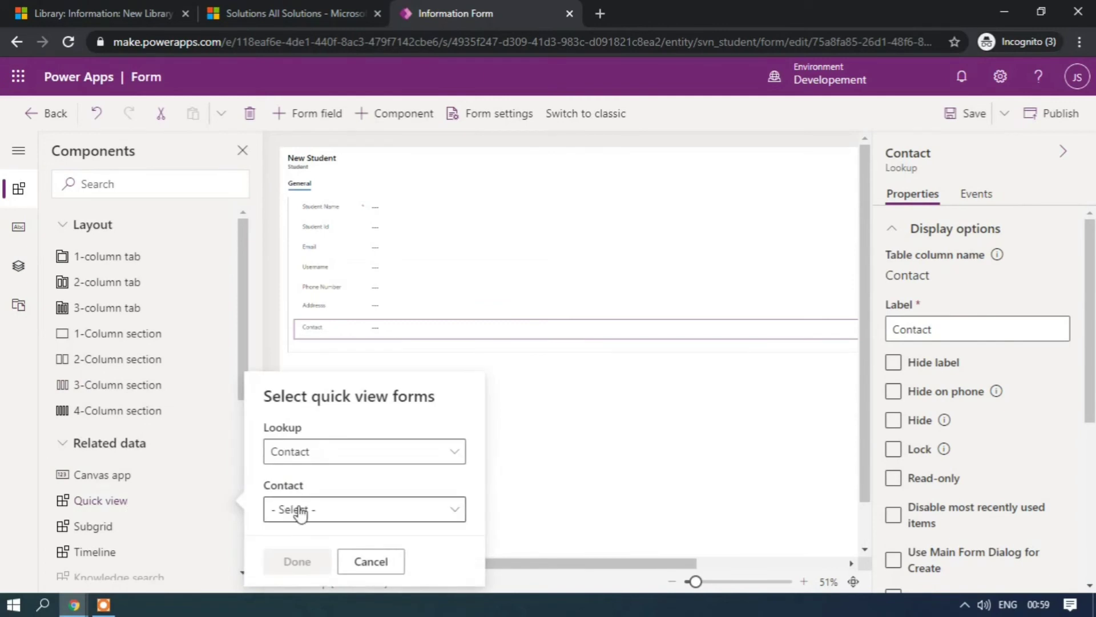
pyautogui.click(337, 513)
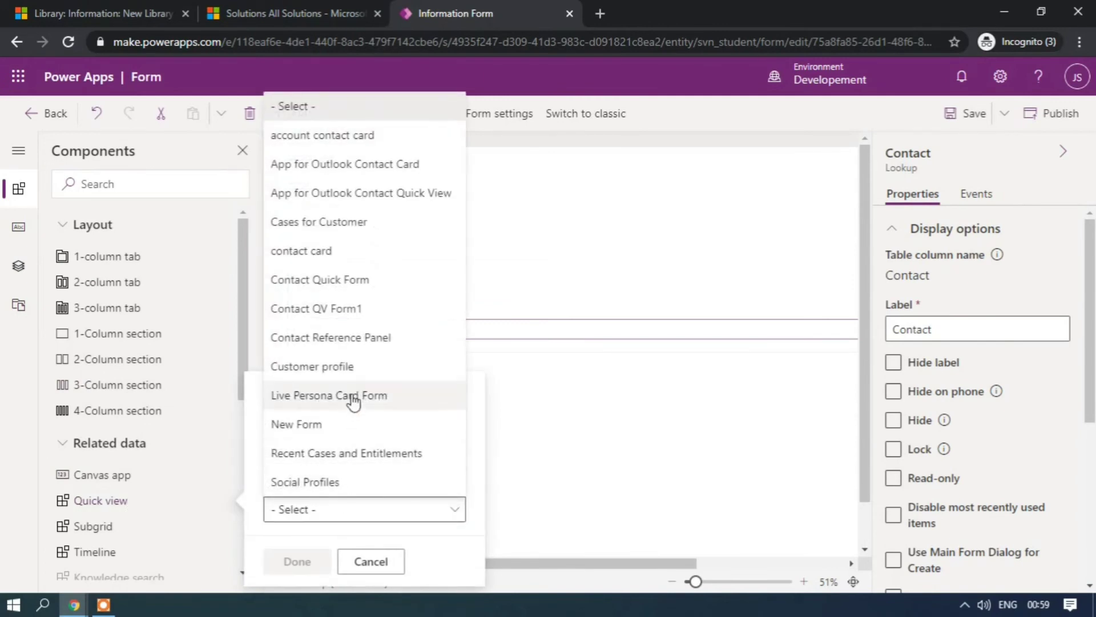
pyautogui.click(345, 309)
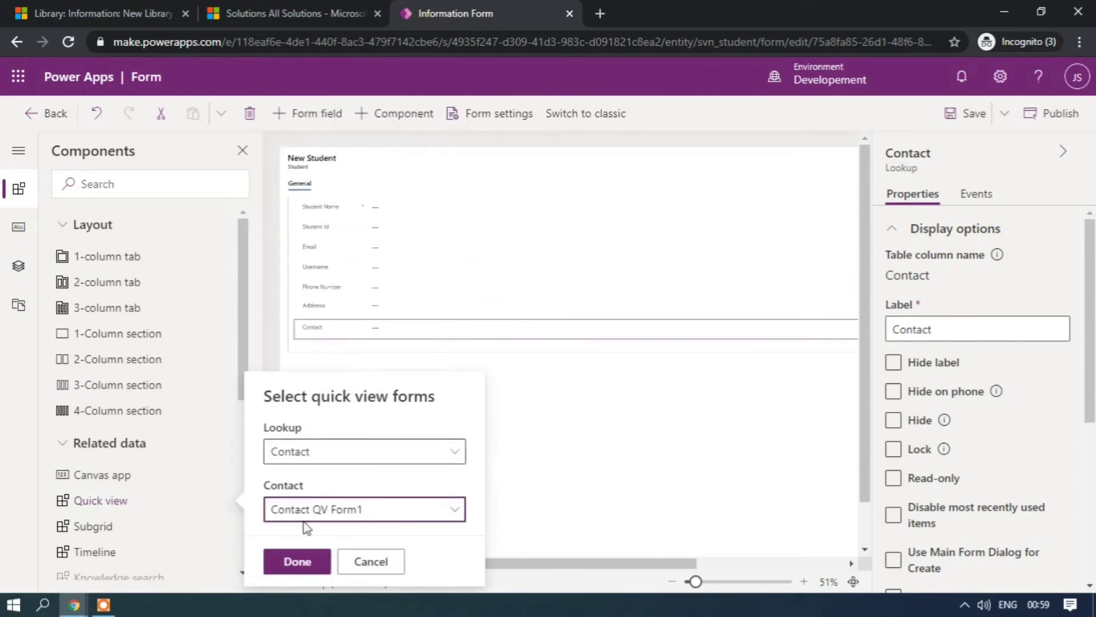
pyautogui.click(297, 562)
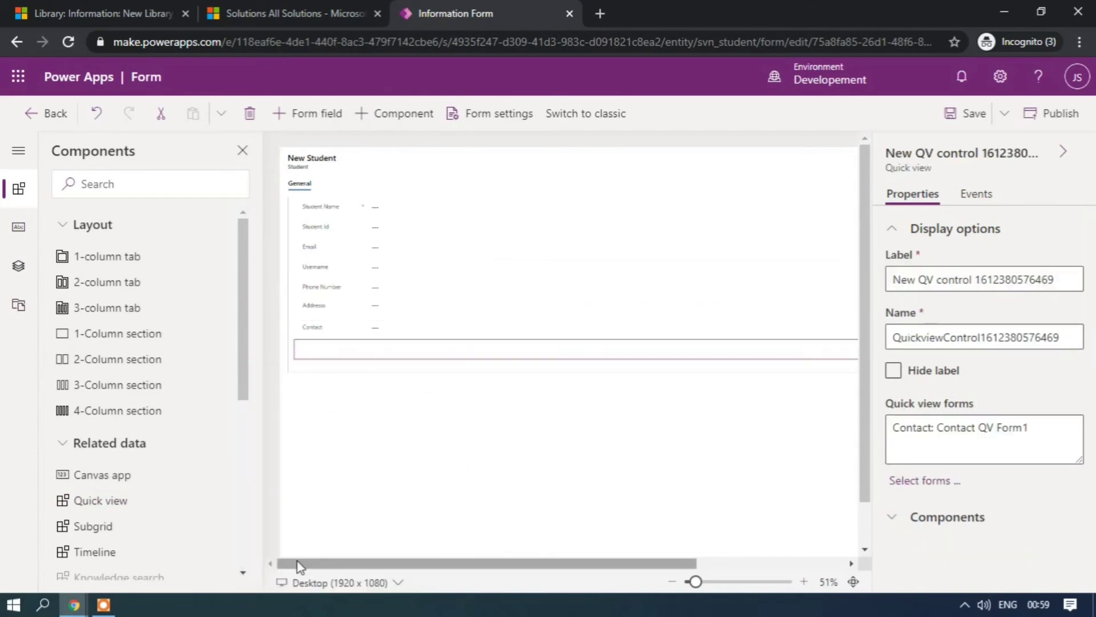
# Step: Save and publish the Student main form, check the quick view fields on the canvas and reload the form editor
pyautogui.click(963, 121)
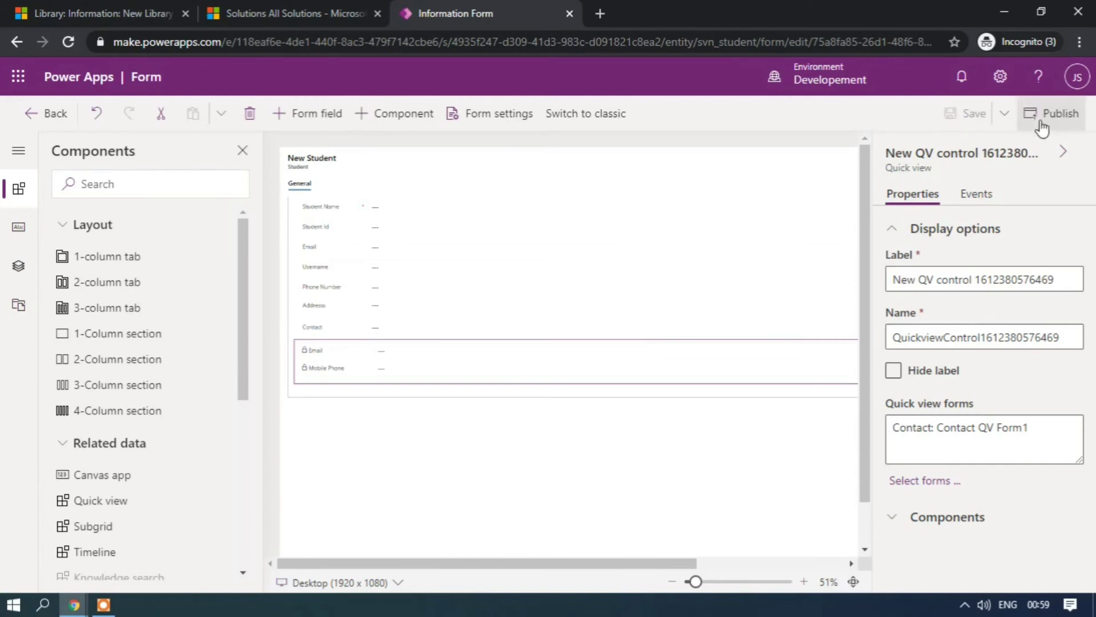
pyautogui.click(1048, 123)
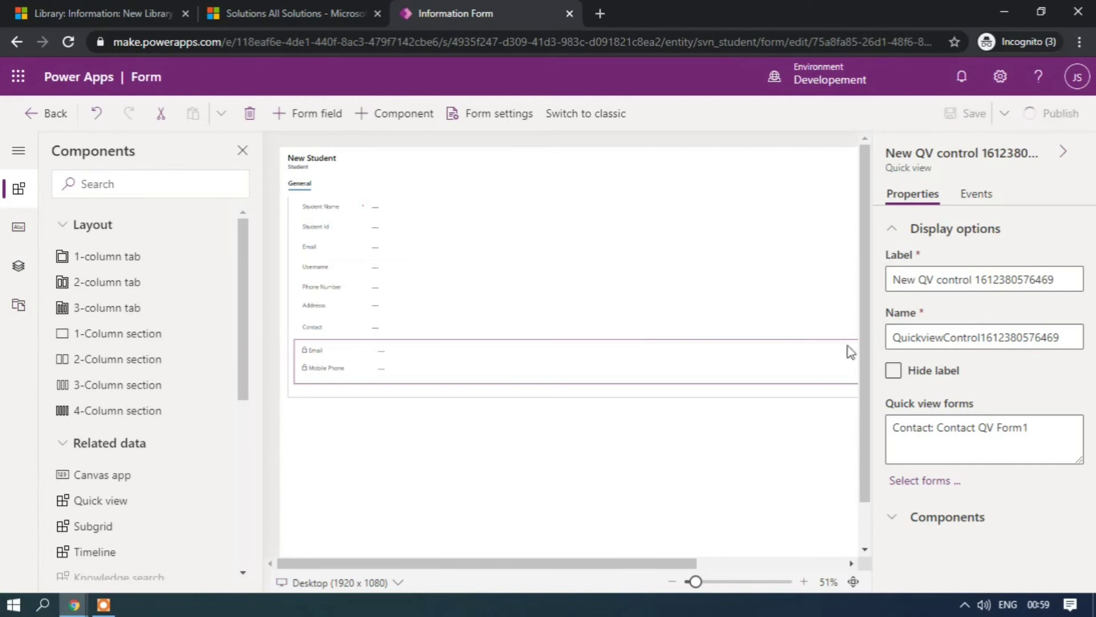
pyautogui.click(243, 150)
pyautogui.moveTo(695, 581); pyautogui.dragTo(704, 582)
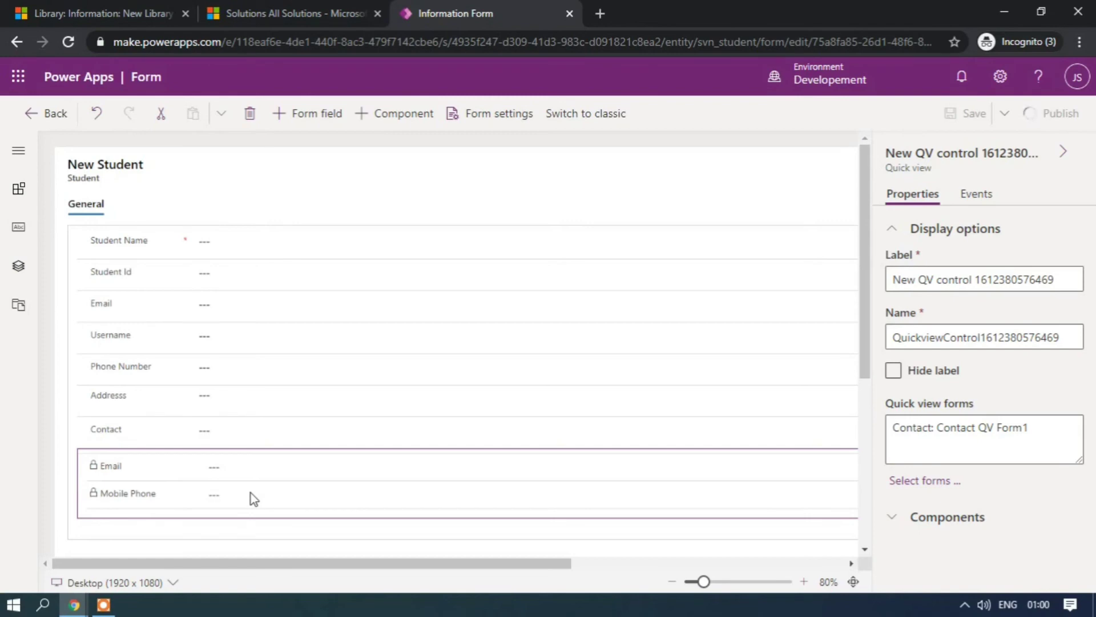
pyautogui.click(69, 43)
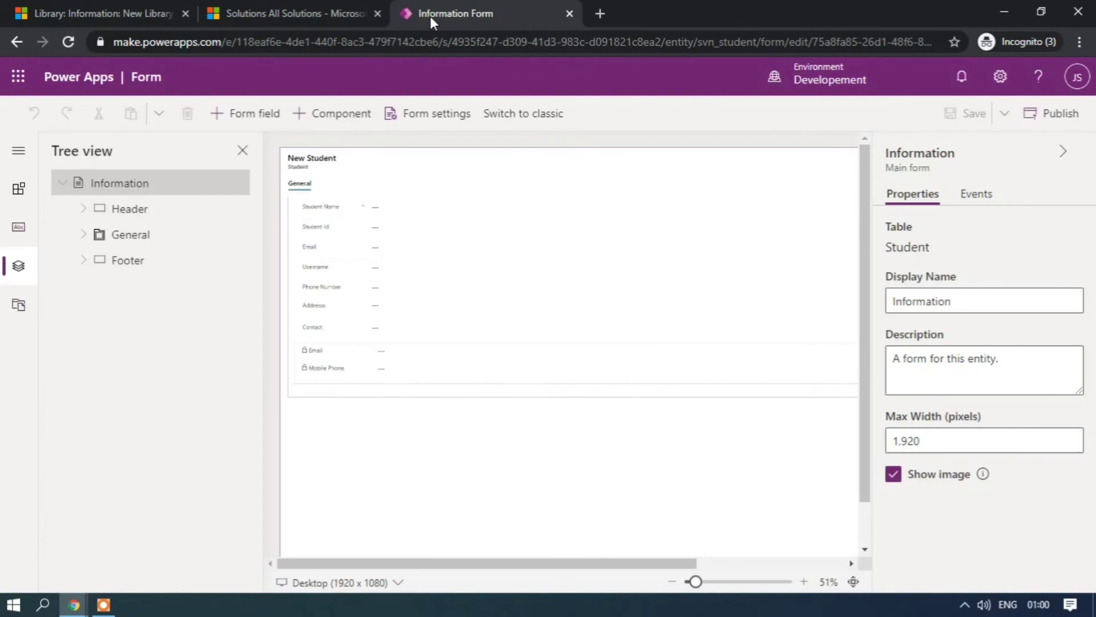
# Step: Switch to Sales Hub, save the pending Library record while leaving for the Students list, and start a new Student record
pyautogui.click(108, 9)
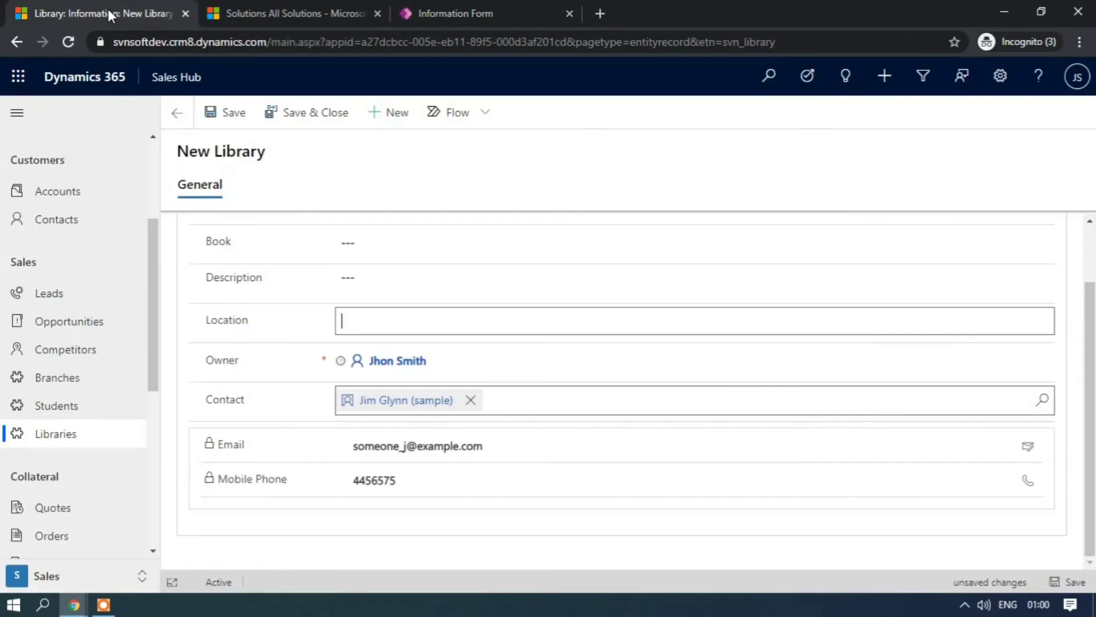
pyautogui.click(84, 413)
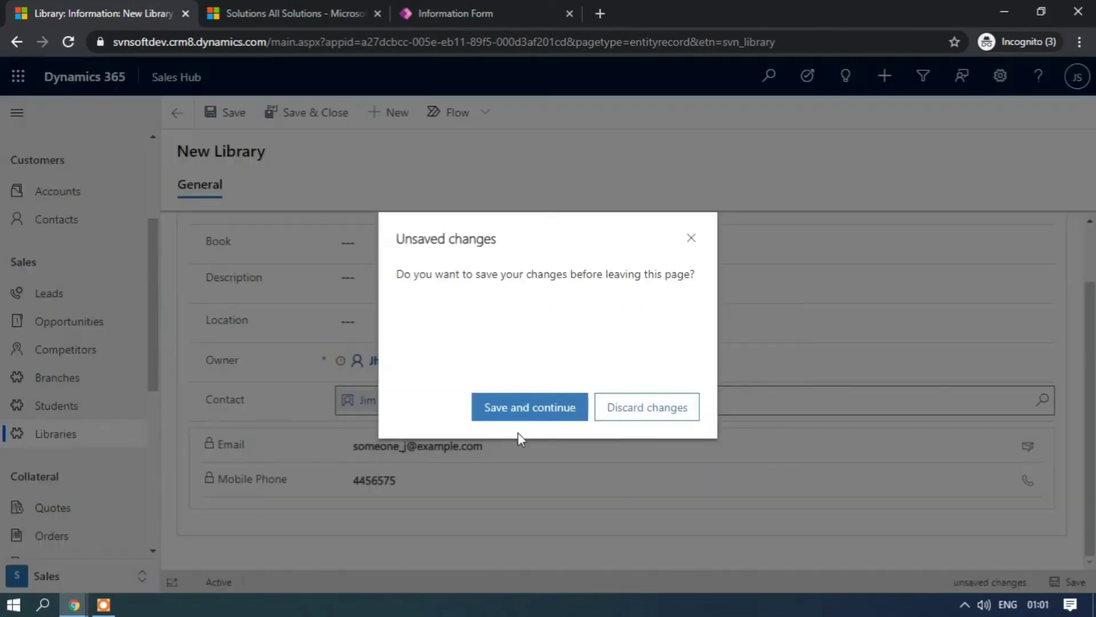
pyautogui.click(532, 409)
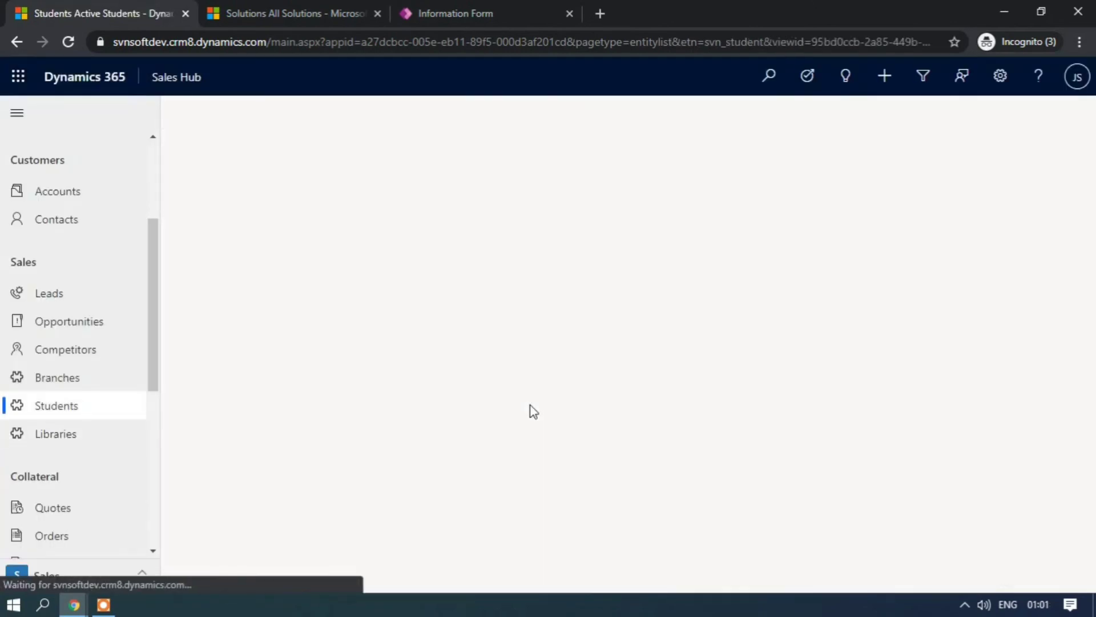
pyautogui.click(323, 113)
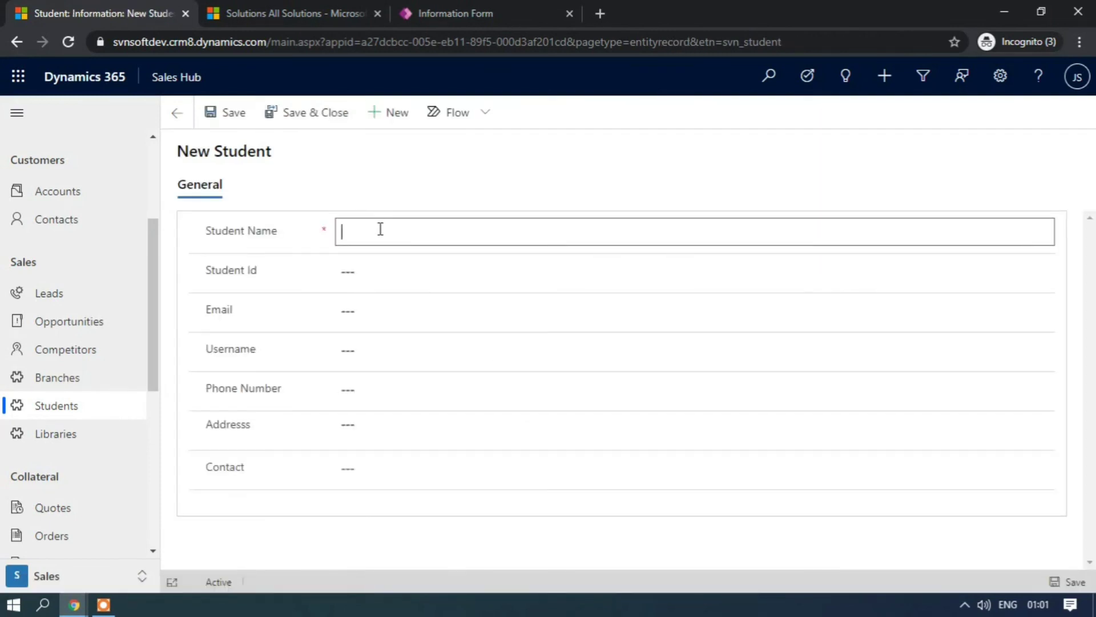
# Step: Fill in the new Student record's student name, student ID and e-mail address
pyautogui.write('JHON')
pyautogui.click(375, 272)
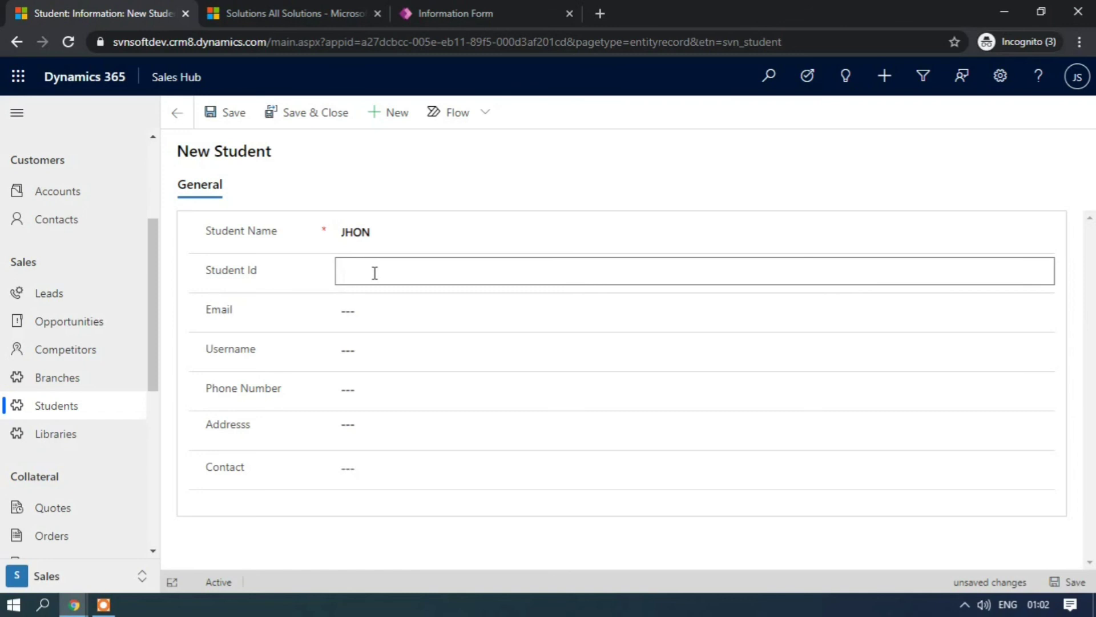
pyautogui.write('445522')
pyautogui.click(365, 303)
pyautogui.press('capslock')
pyautogui.write('JH')
pyautogui.press('BackSpace')
pyautogui.press('BackSpace')
pyautogui.write('jhon@example.com')
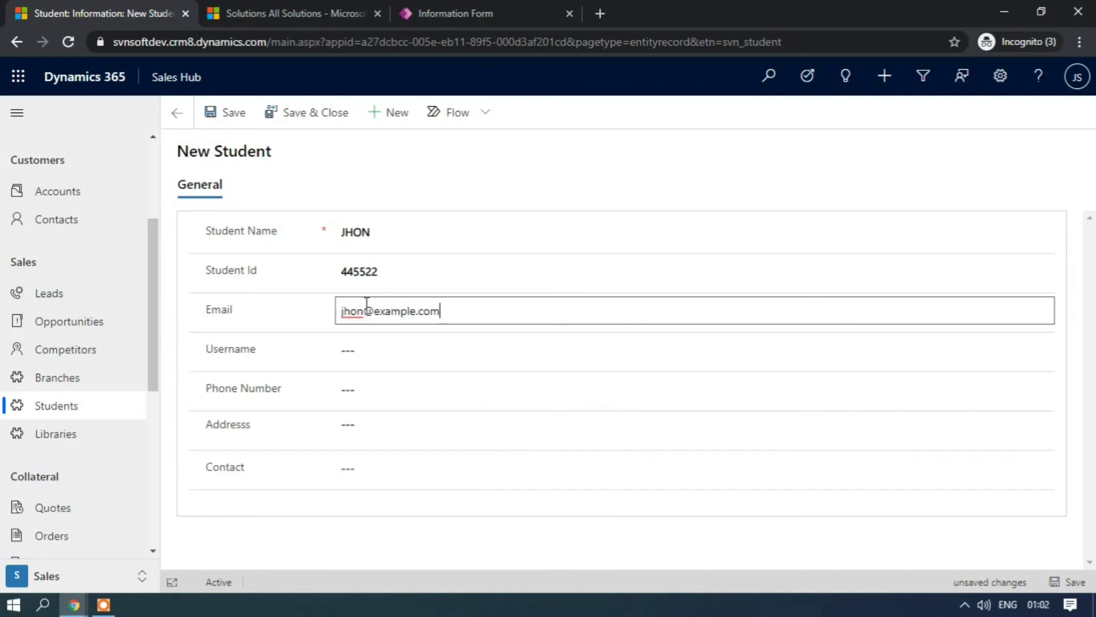
# Step: Enter the student's username and phone number in the new Student record
pyautogui.click(369, 350)
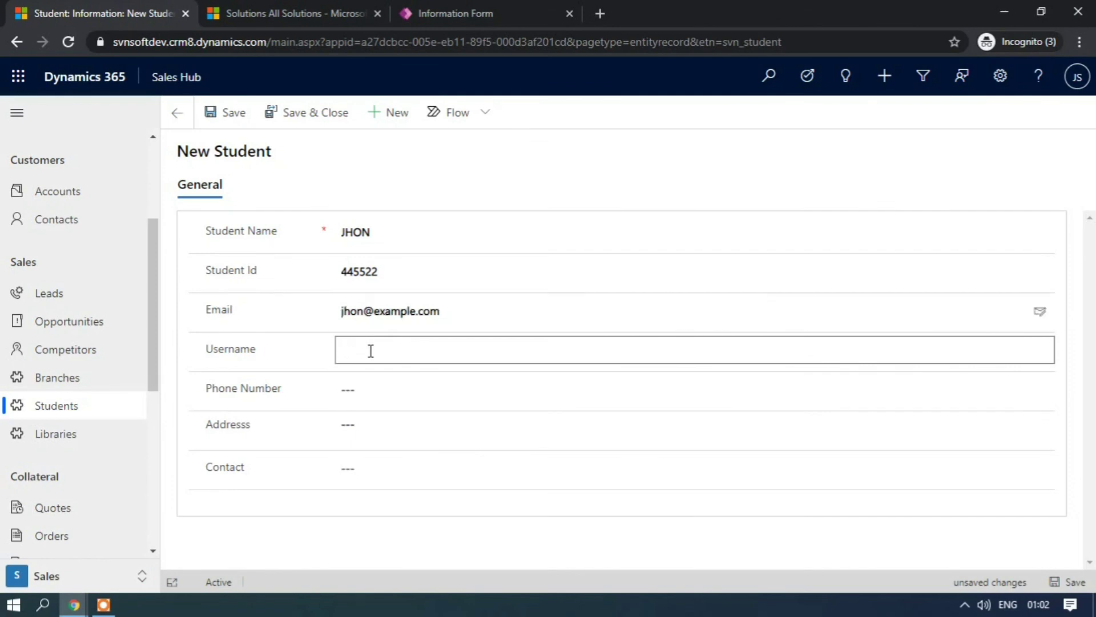
pyautogui.write('jhon445522')
pyautogui.click(373, 391)
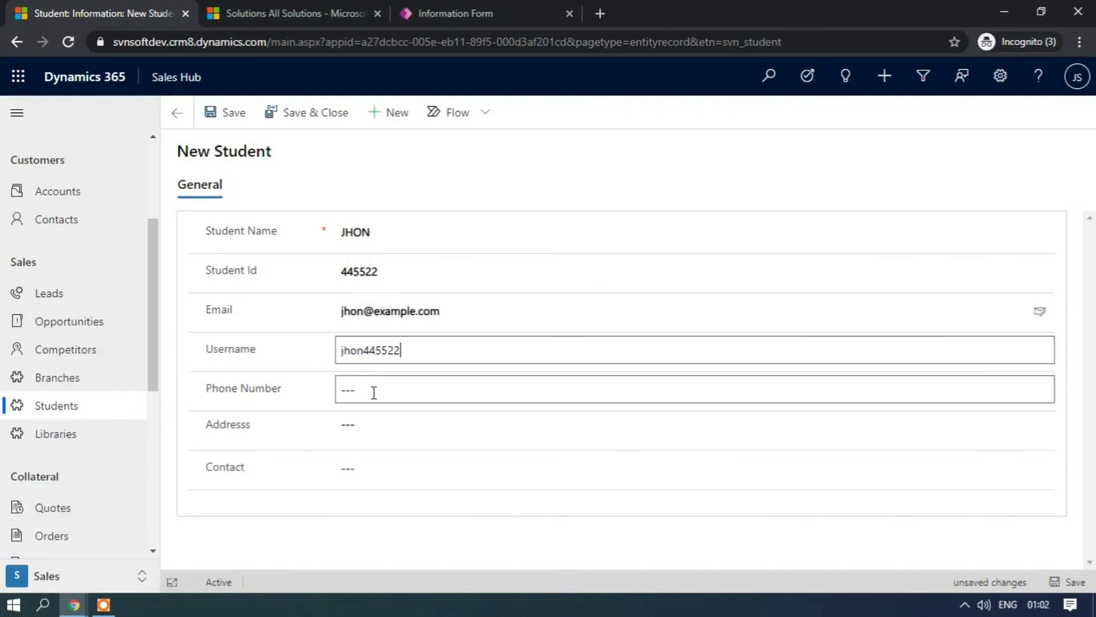
pyautogui.write('0987654321')
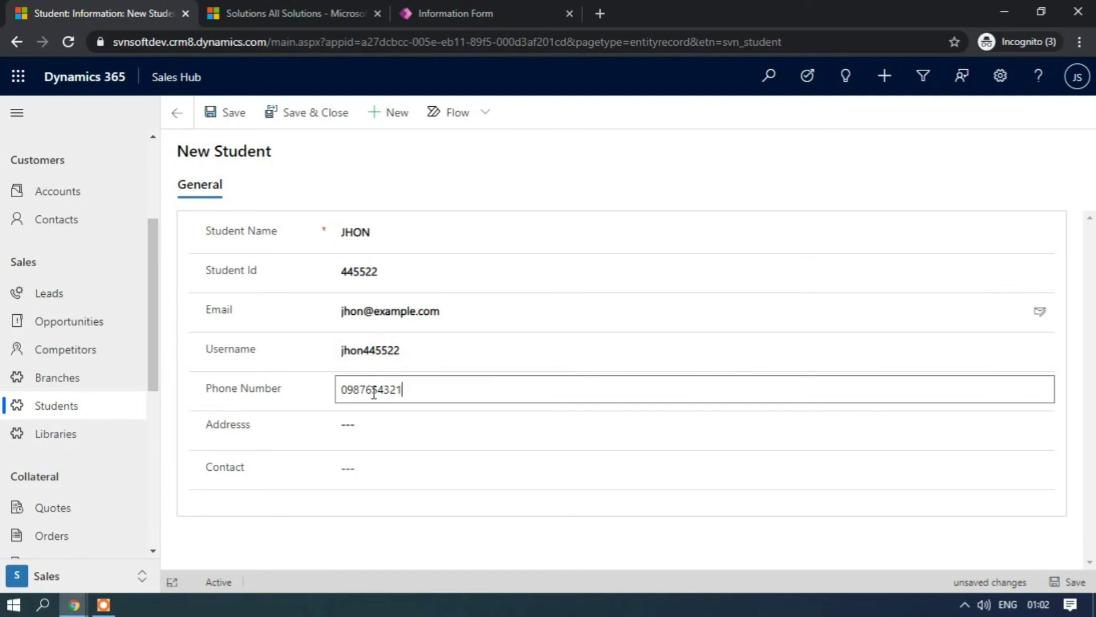
# Step: Look up the contact by first name and set the Student record's Contact to the match marked (sample)
pyautogui.click(367, 468)
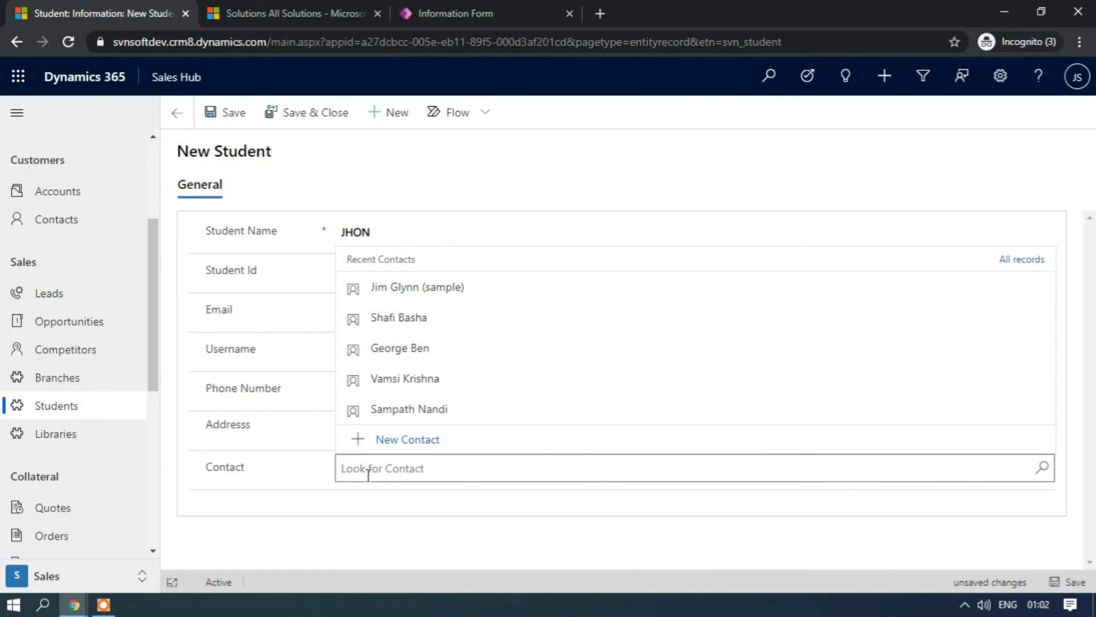
pyautogui.write('jim')
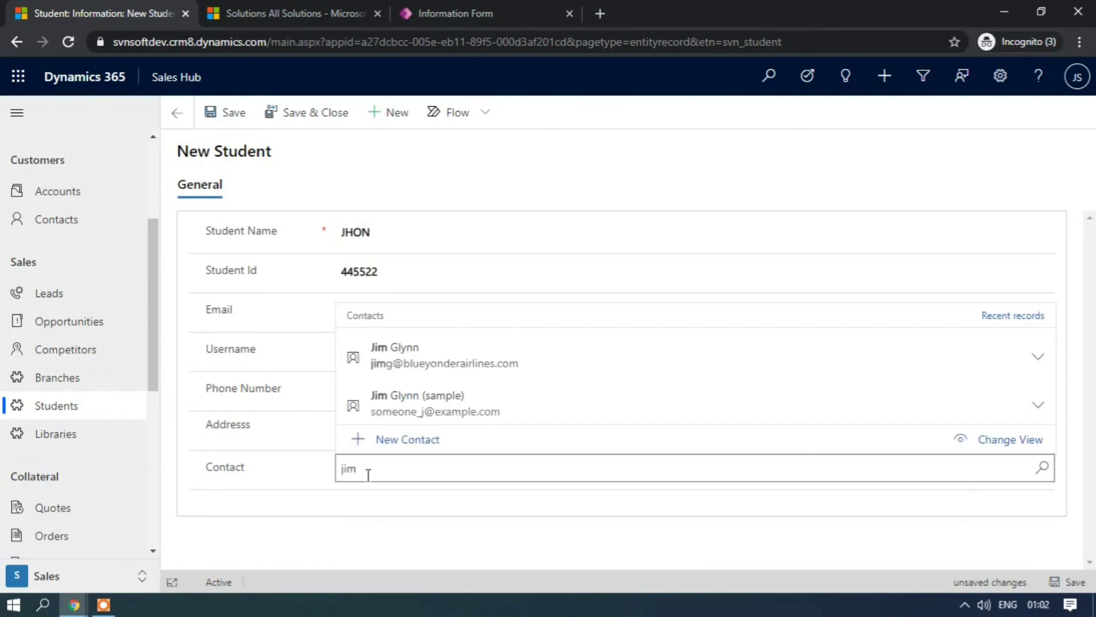
pyautogui.click(453, 406)
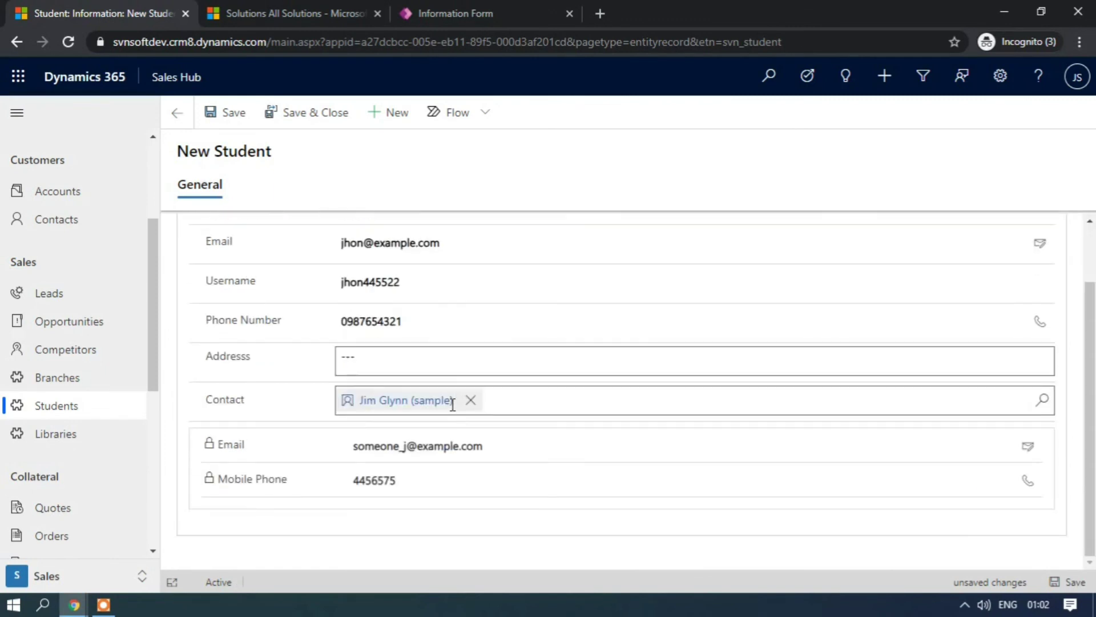